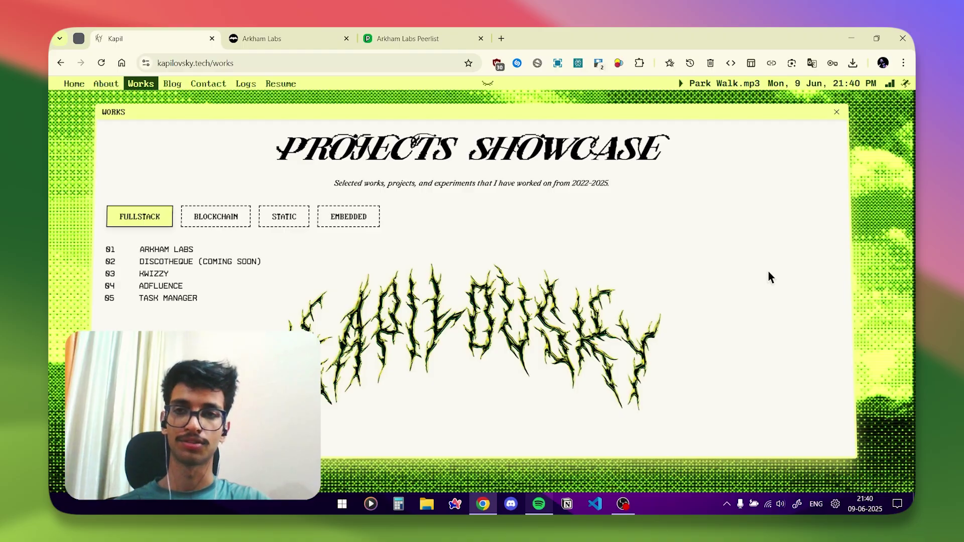
Open the Arkham Labs project in the portfolio and scroll down to its Tech Stack section.
{"action": "left_click", "coordinate": [174, 252]}
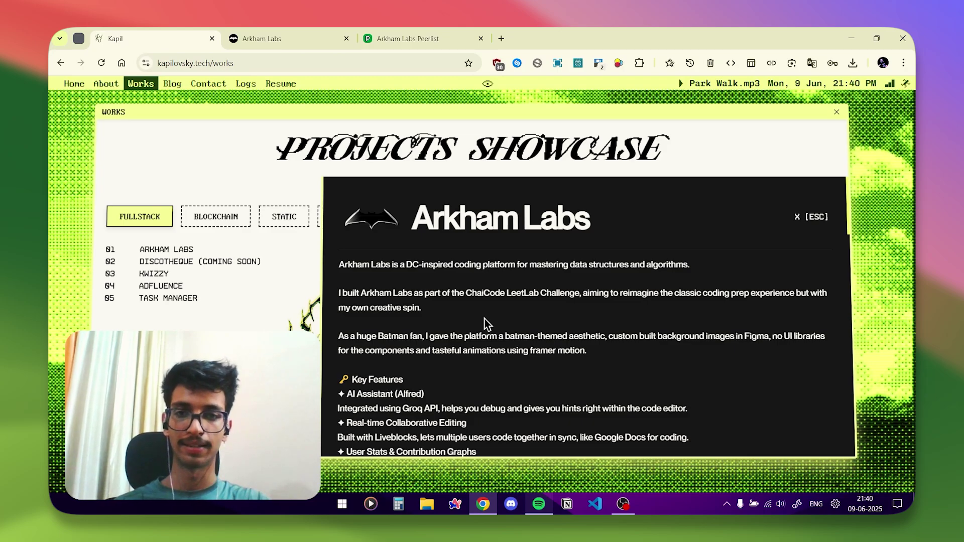
{"action": "scroll", "coordinate": [484, 318], "scroll_direction": "down", "scroll_amount": 2}
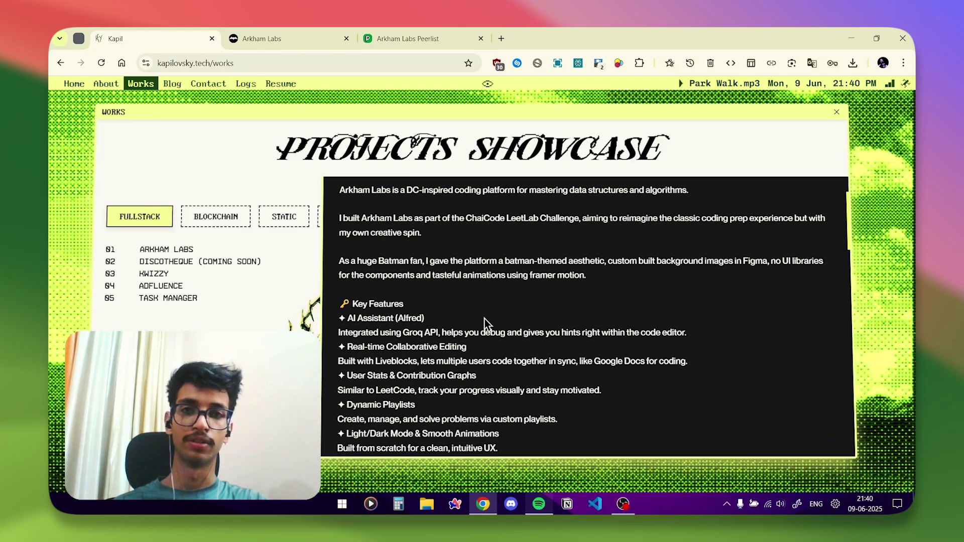
{"action": "scroll", "coordinate": [484, 318], "scroll_direction": "down", "scroll_amount": 4}
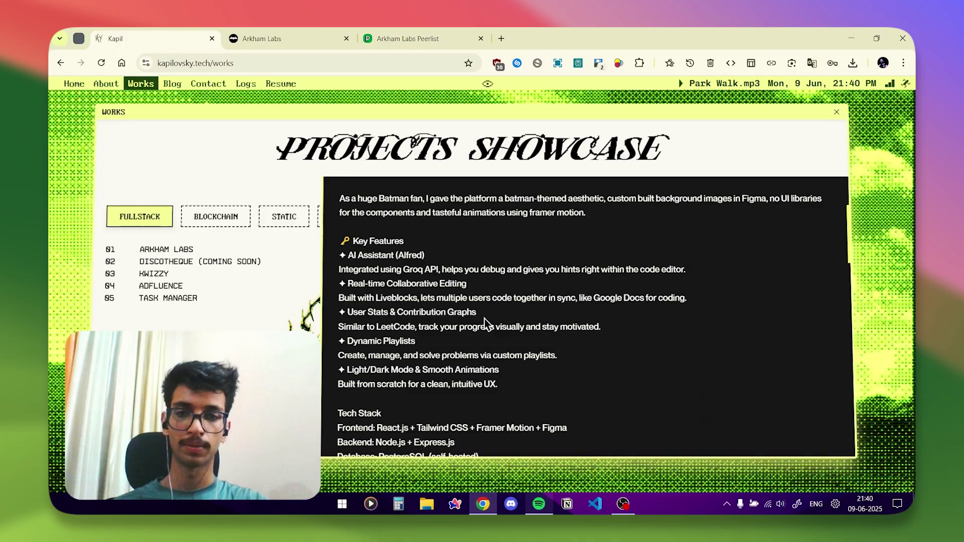
{"action": "scroll", "coordinate": [484, 319], "scroll_direction": "down", "scroll_amount": 2}
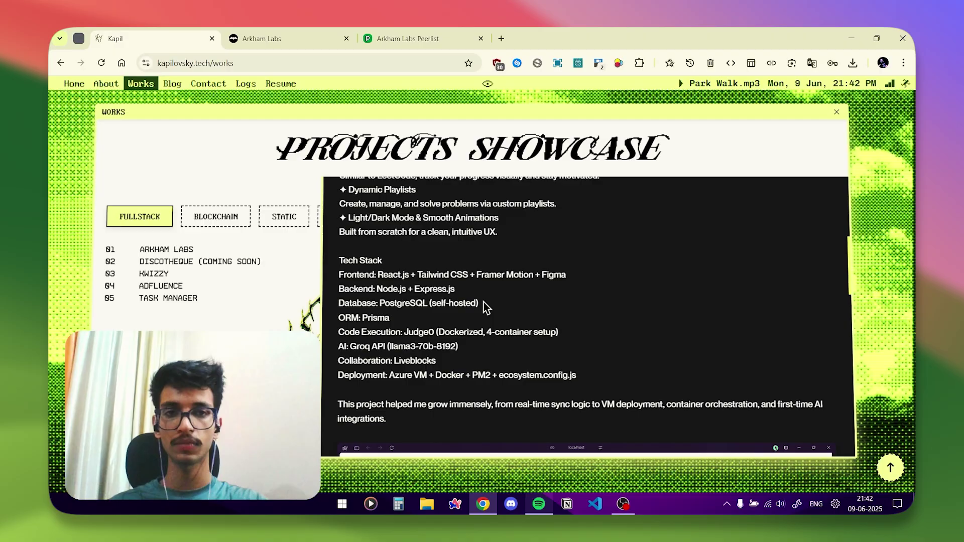
Close the portfolio write-up and switch to the live Arkham Labs site tab.
{"action": "scroll", "coordinate": [484, 302], "scroll_direction": "up", "scroll_amount": 6}
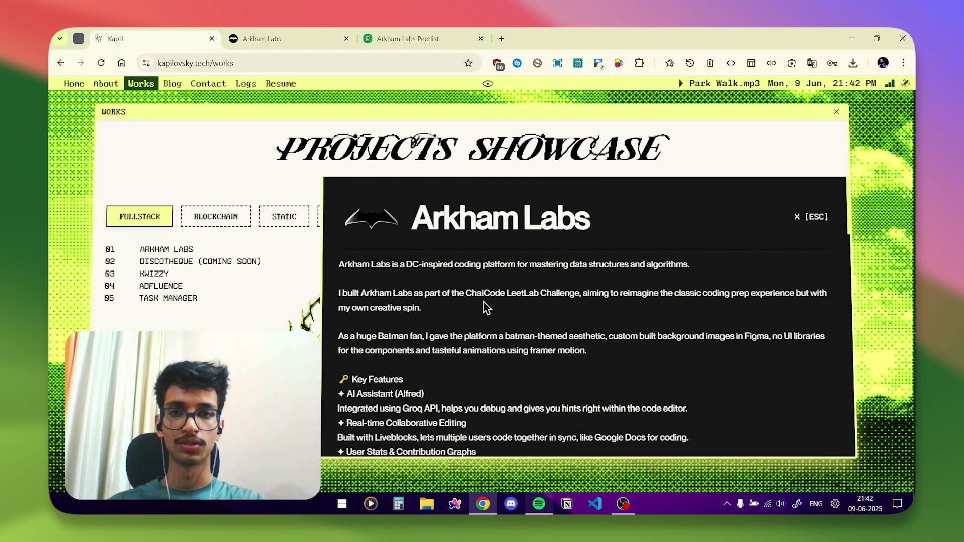
{"action": "left_click", "coordinate": [813, 223]}
{"action": "left_click", "coordinate": [301, 34]}
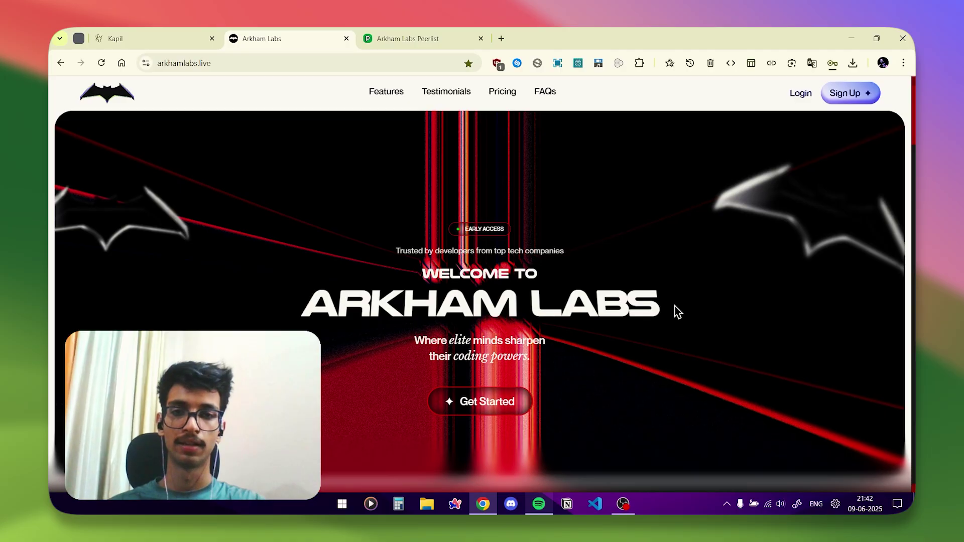
Scroll through the landing page's features, testimonials and pricing, then return to the top via Features.
{"action": "scroll", "coordinate": [677, 311], "scroll_direction": "down", "scroll_amount": 5}
{"action": "scroll", "coordinate": [677, 311], "scroll_direction": "down", "scroll_amount": 10}
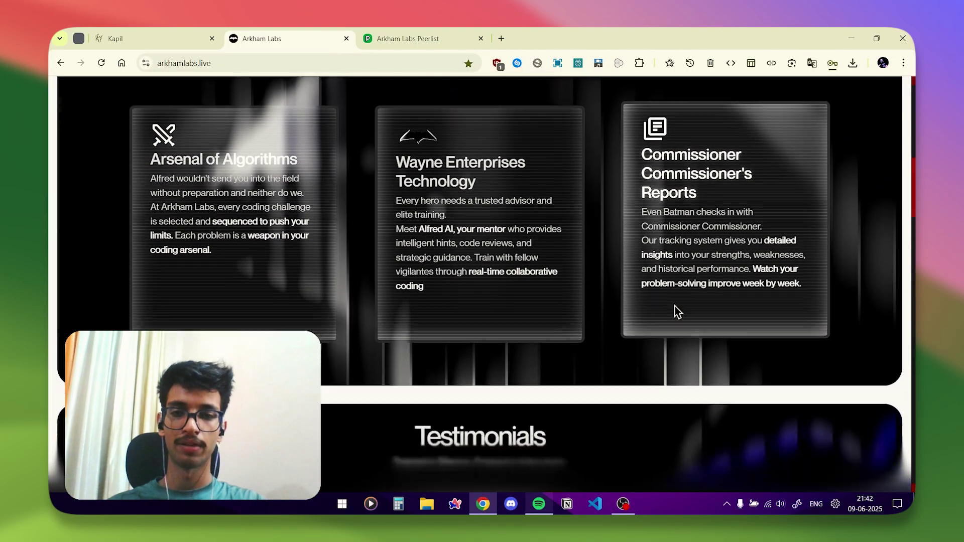
{"action": "scroll", "coordinate": [678, 311], "scroll_direction": "down", "scroll_amount": 12}
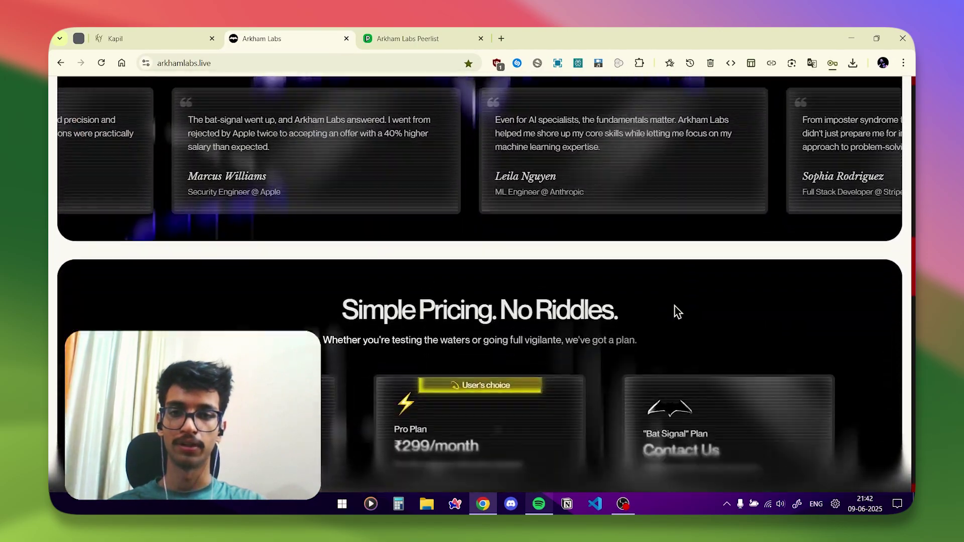
{"action": "scroll", "coordinate": [674, 305], "scroll_direction": "down", "scroll_amount": 12}
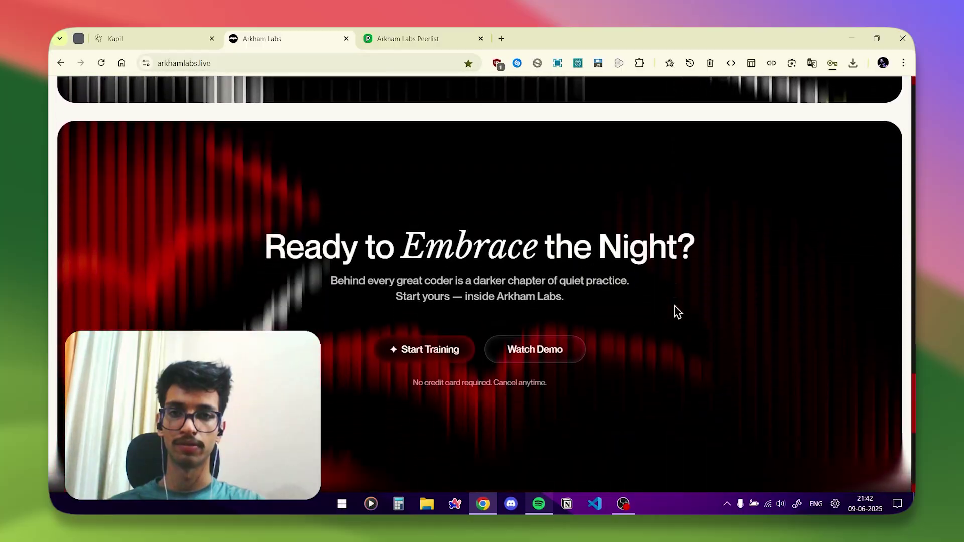
{"action": "scroll", "coordinate": [677, 311], "scroll_direction": "down", "scroll_amount": 5}
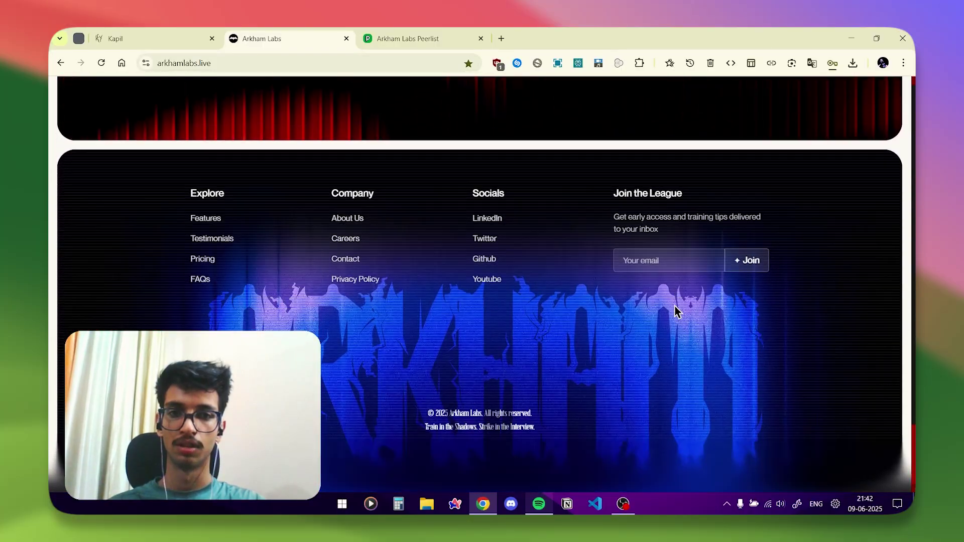
{"action": "left_click", "coordinate": [213, 220]}
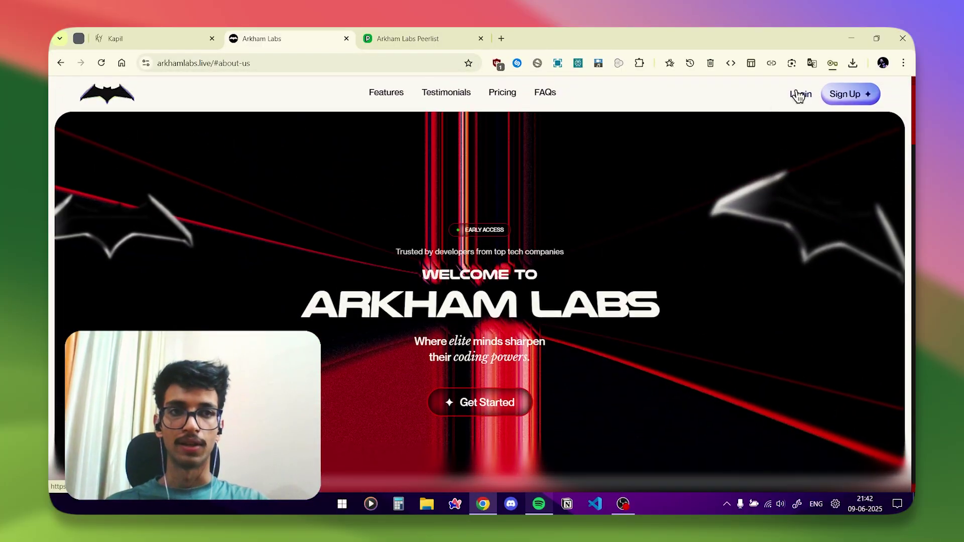
Log in with the saved demo e-mail and its password, dismissing the browser's password warning.
{"action": "left_click", "coordinate": [800, 94]}
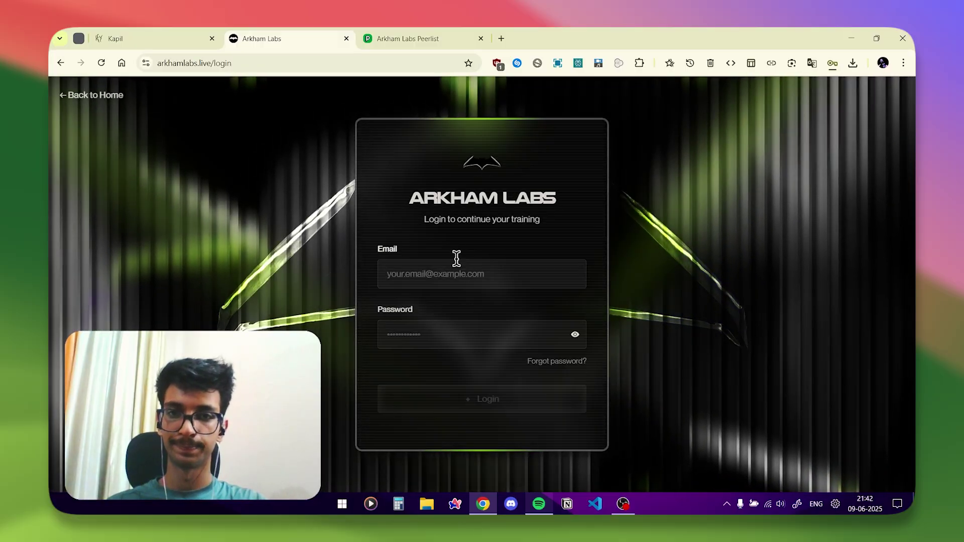
{"action": "left_click", "coordinate": [456, 267]}
{"action": "left_click", "coordinate": [474, 306]}
{"action": "left_click", "coordinate": [428, 330]}
{"action": "type", "text": "12345678"}
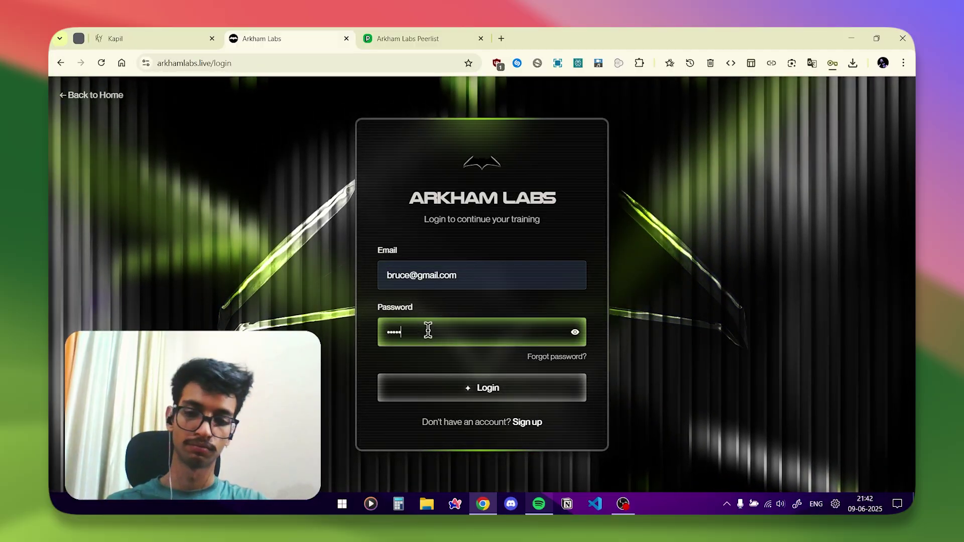
{"action": "left_click", "coordinate": [458, 385]}
{"action": "left_click", "coordinate": [579, 222]}
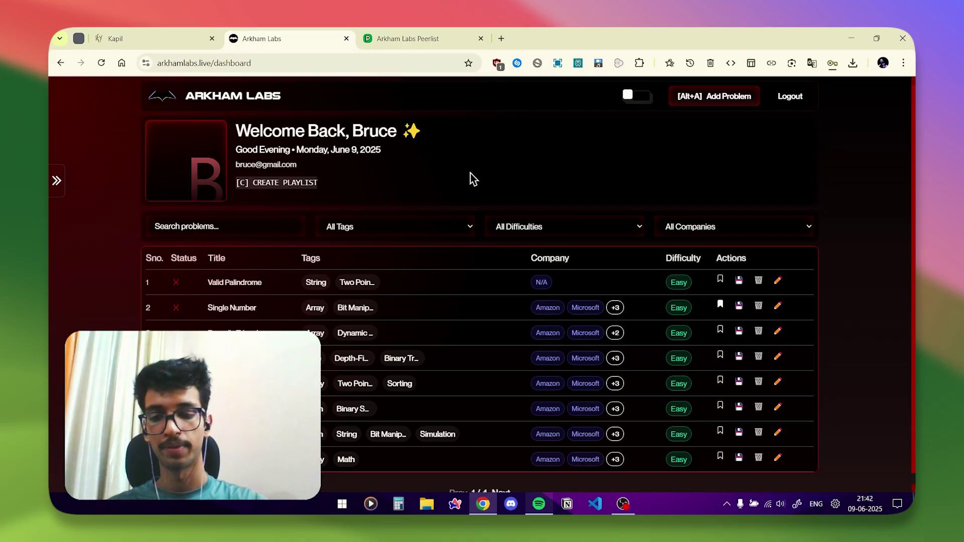
Create a playlist named 'playlist 3' with a short description.
{"action": "key", "text": "c"}
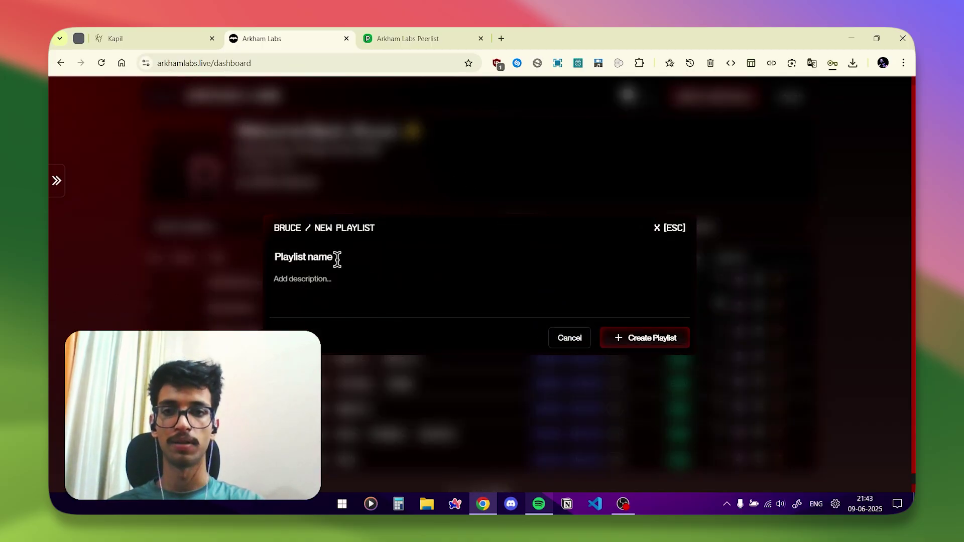
{"action": "left_click", "coordinate": [339, 258]}
{"action": "left_click", "coordinate": [401, 287]}
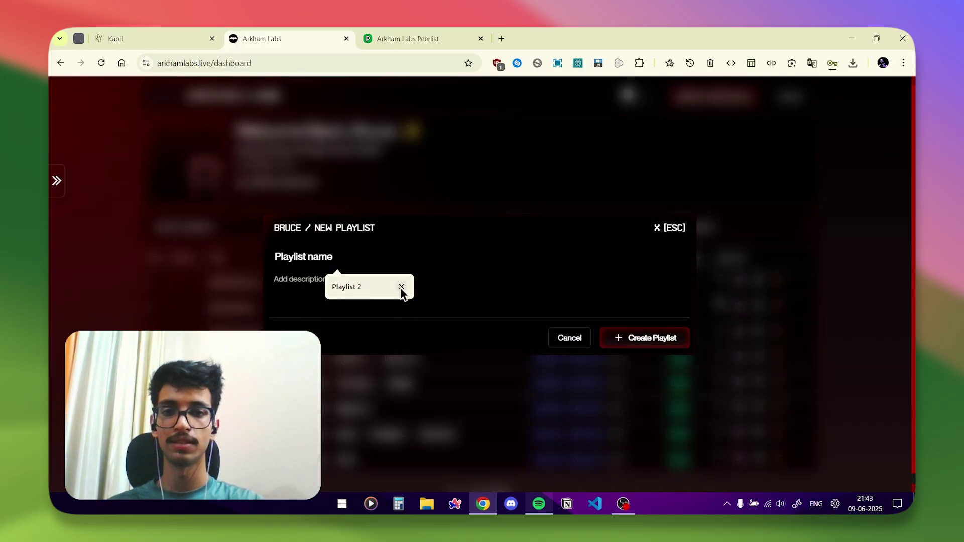
{"action": "left_click", "coordinate": [401, 287]}
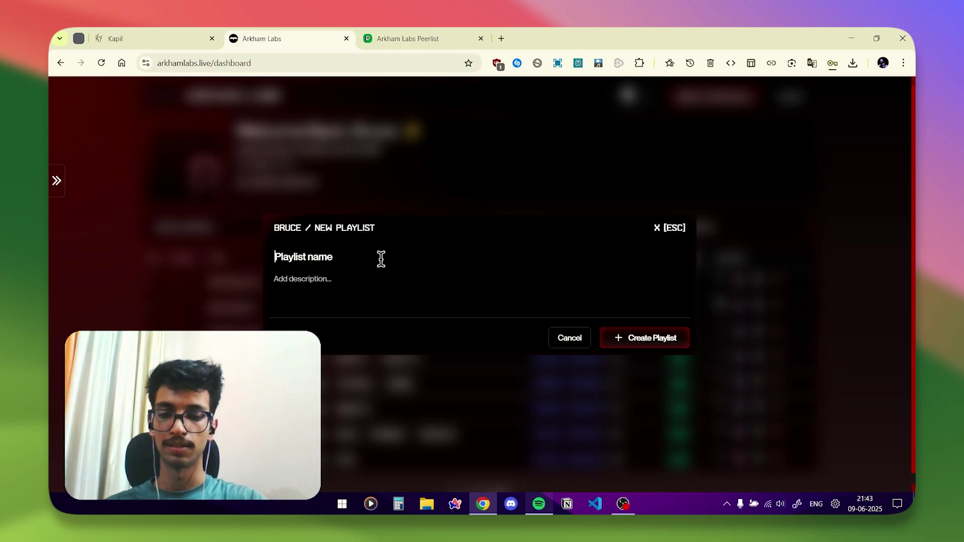
{"action": "type", "text": "playlist 3"}
{"action": "left_click", "coordinate": [369, 276]}
{"action": "type", "text": "e"}
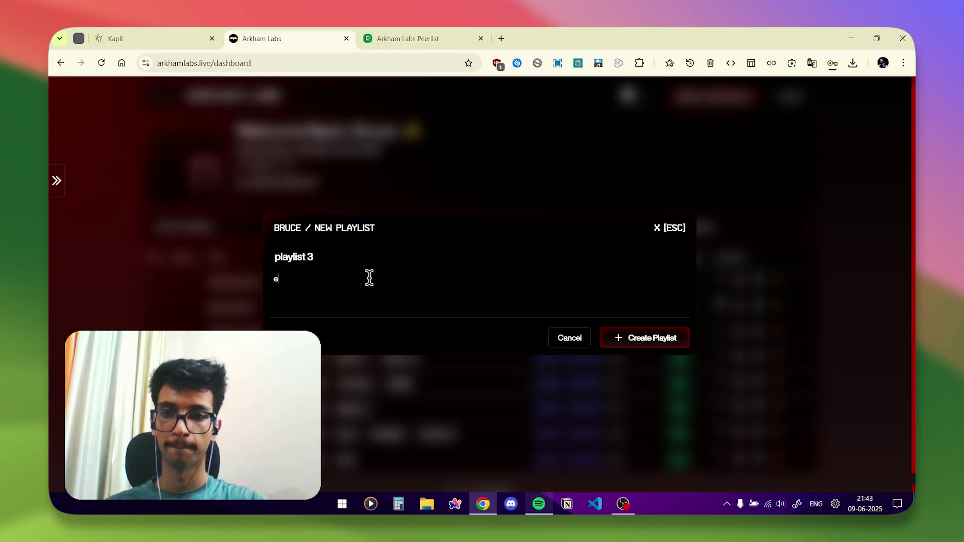
{"action": "type", "text": "scription"}
{"action": "left_click", "coordinate": [610, 340]}
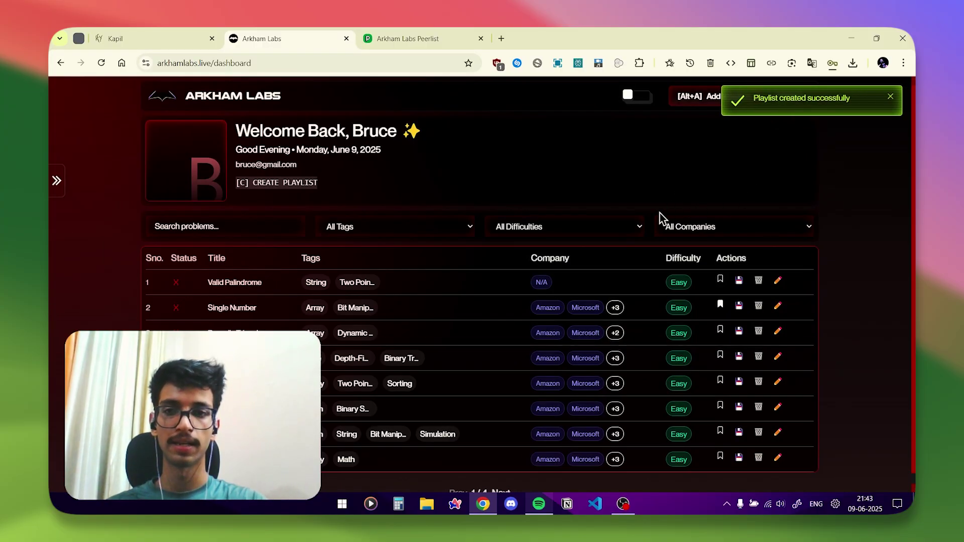
Add the third problem on the dashboard to playlist 3.
{"action": "left_click", "coordinate": [739, 331]}
{"action": "left_click", "coordinate": [482, 283]}
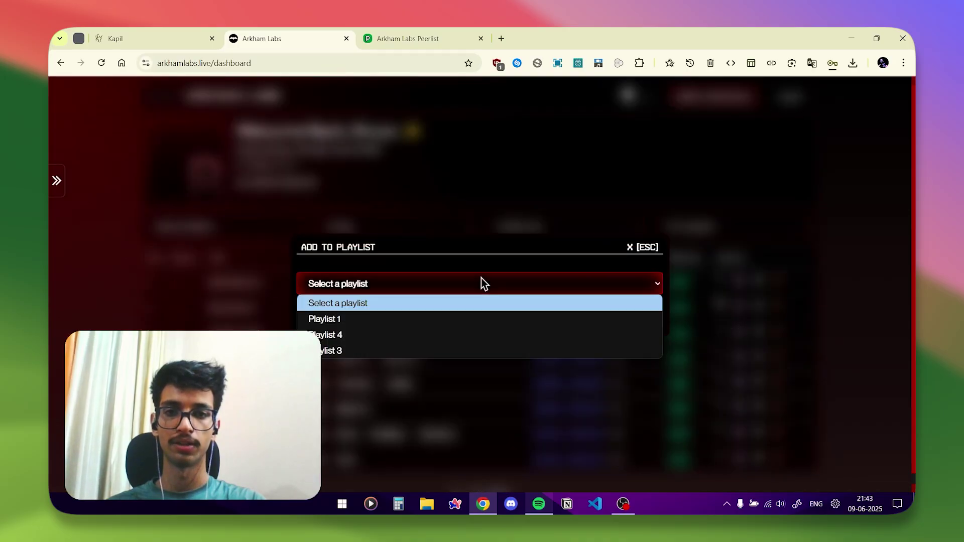
{"action": "left_click", "coordinate": [457, 348]}
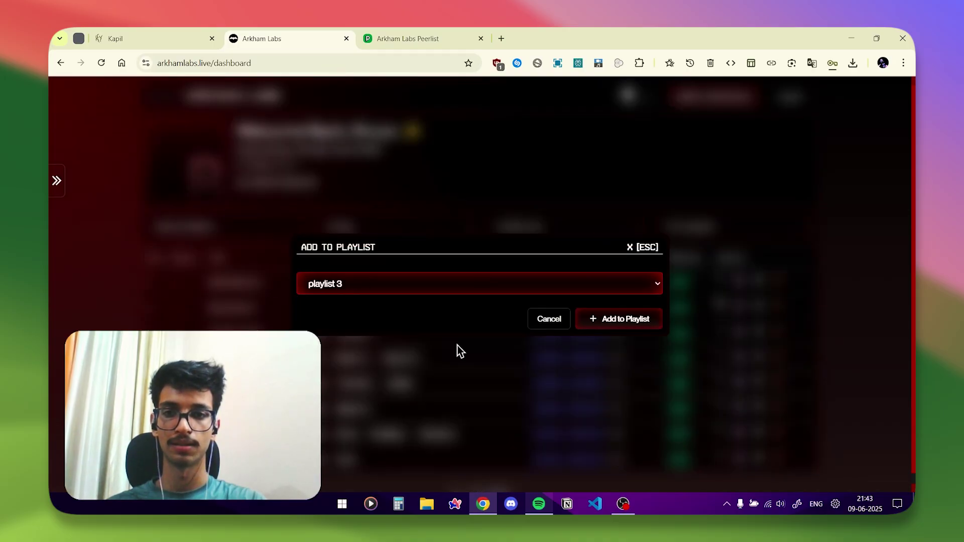
{"action": "left_click", "coordinate": [636, 334]}
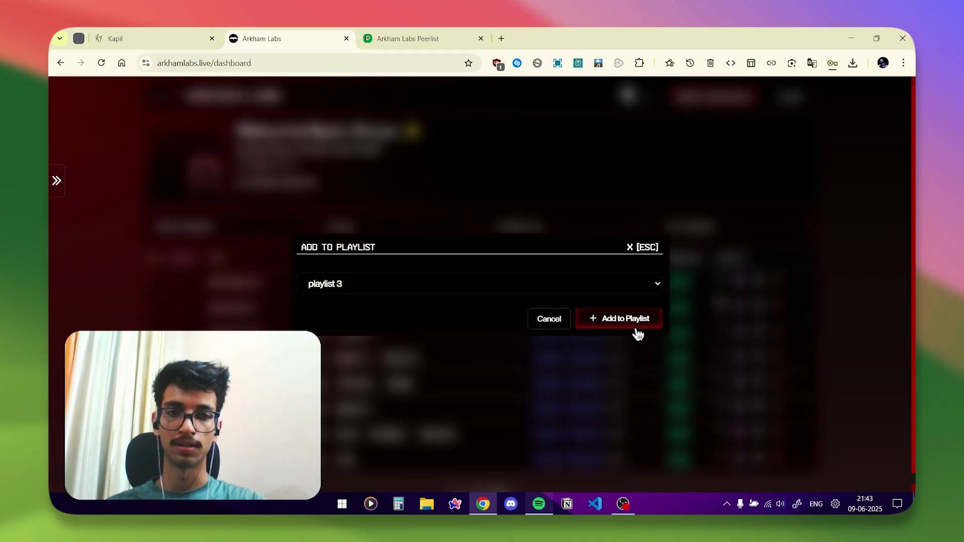
{"action": "left_click", "coordinate": [631, 326]}
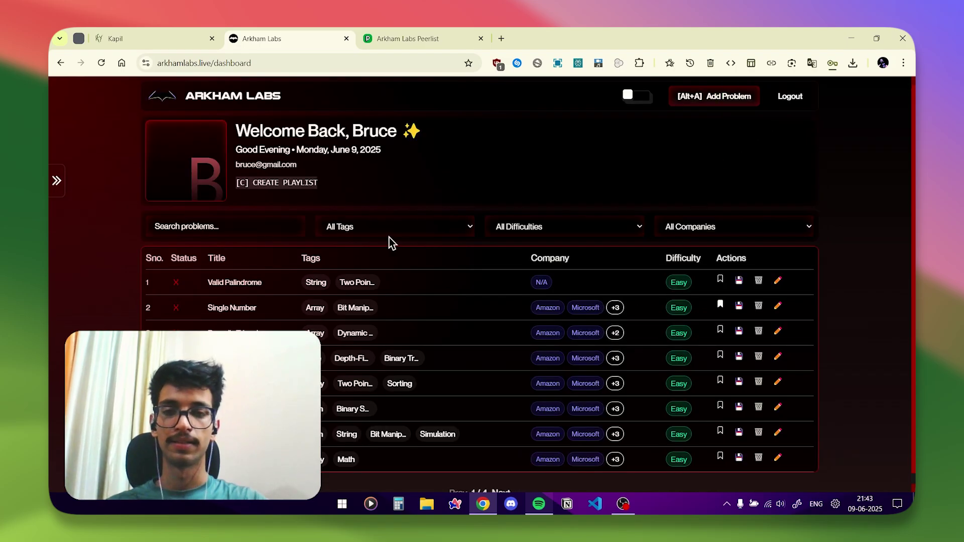
After a trial 'val' search, filter problems by the Demo tag and open Find the Difference.
{"action": "left_click", "coordinate": [269, 228]}
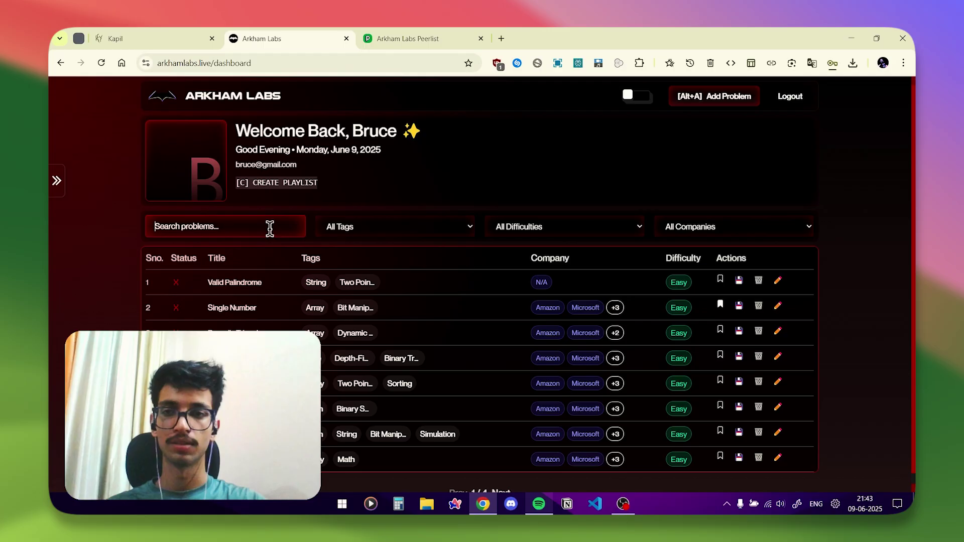
{"action": "type", "text": "val"}
{"action": "key", "text": "BackSpace"}
{"action": "key", "text": "BackSpace"}
{"action": "key", "text": "BackSpace"}
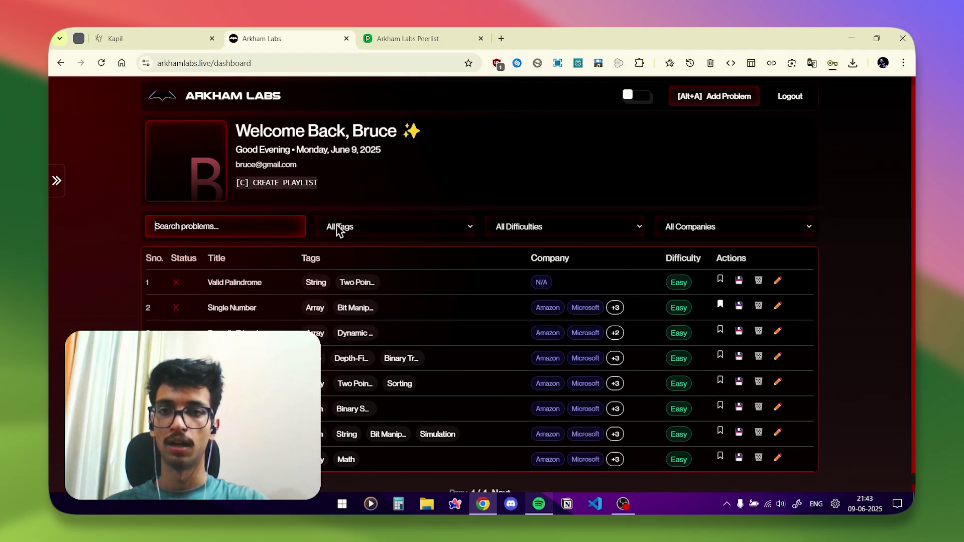
{"action": "left_click", "coordinate": [340, 229]}
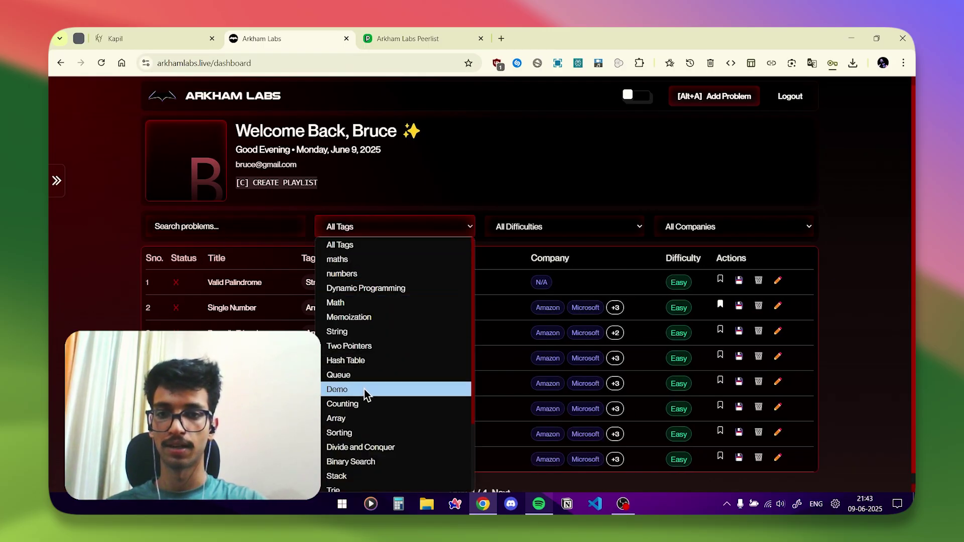
{"action": "left_click", "coordinate": [364, 391]}
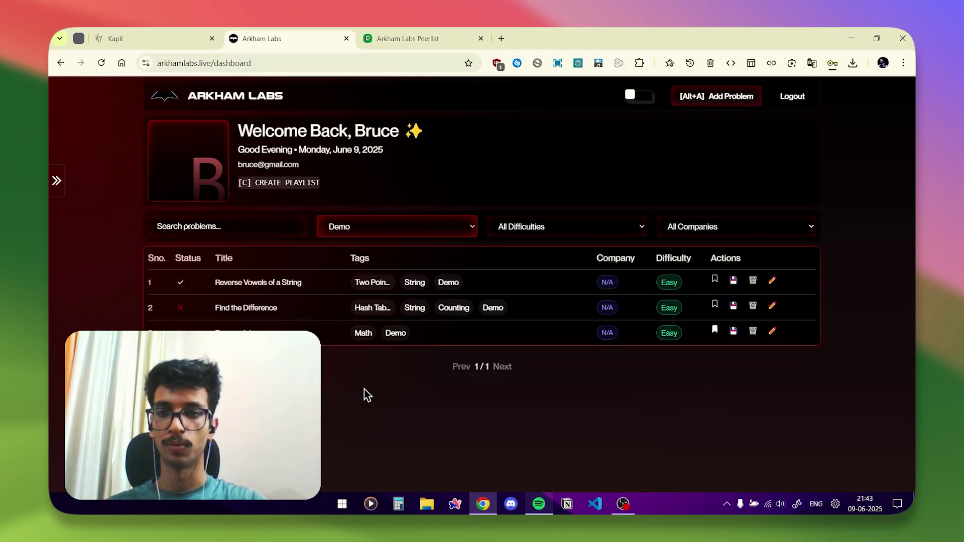
{"action": "left_click", "coordinate": [260, 308]}
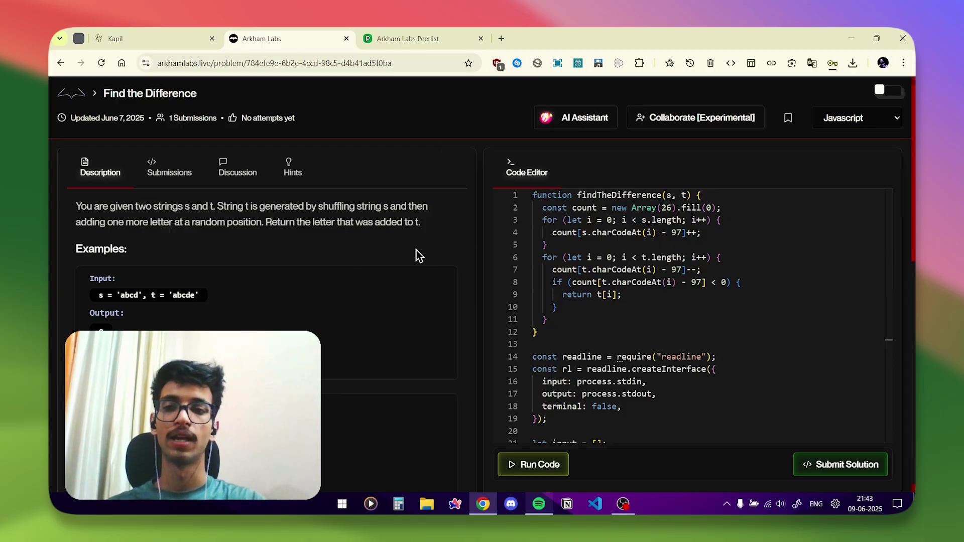
Scroll through the Find the Difference description and view its past submissions.
{"action": "scroll", "coordinate": [416, 250], "scroll_direction": "down", "scroll_amount": 10}
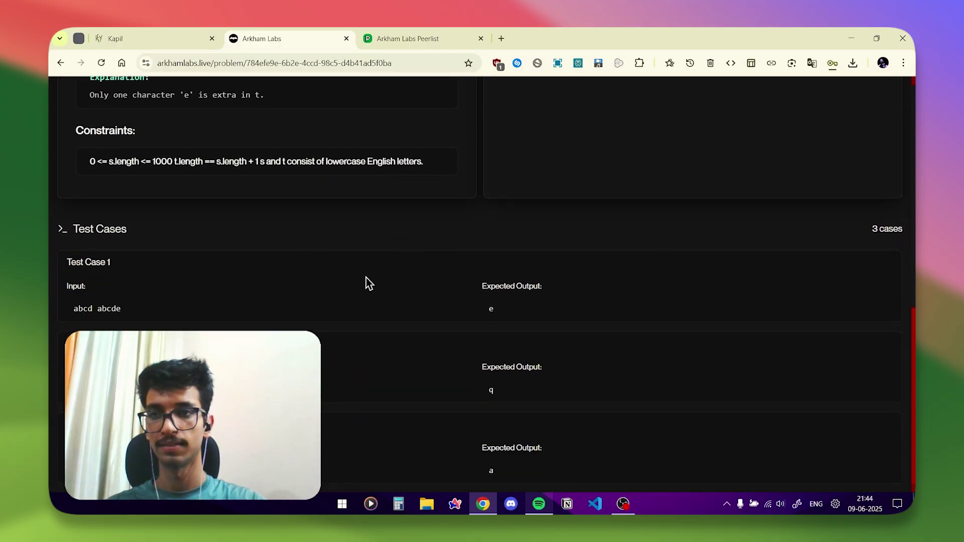
{"action": "scroll", "coordinate": [366, 279], "scroll_direction": "up", "scroll_amount": 10}
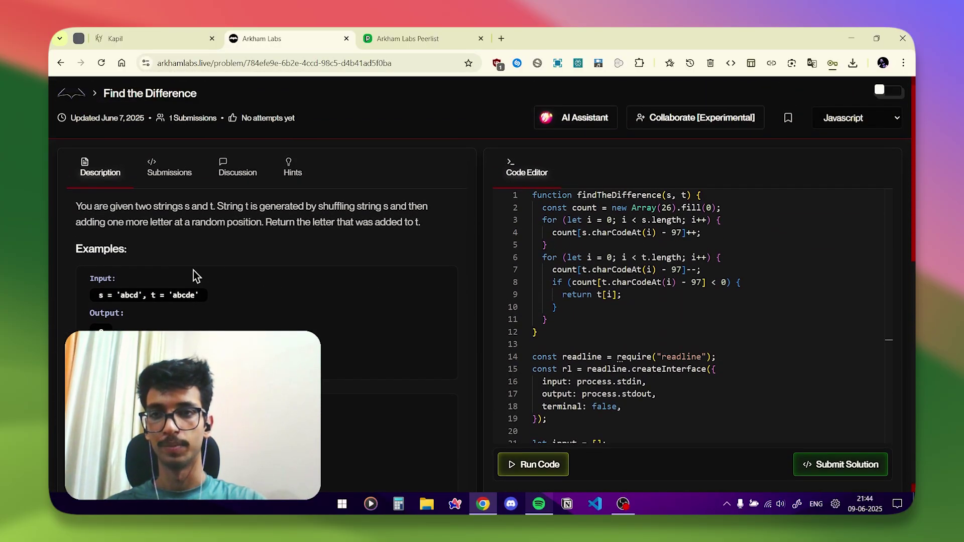
{"action": "scroll", "coordinate": [623, 268], "scroll_direction": "down", "scroll_amount": 1}
{"action": "scroll", "coordinate": [625, 266], "scroll_direction": "up", "scroll_amount": 1}
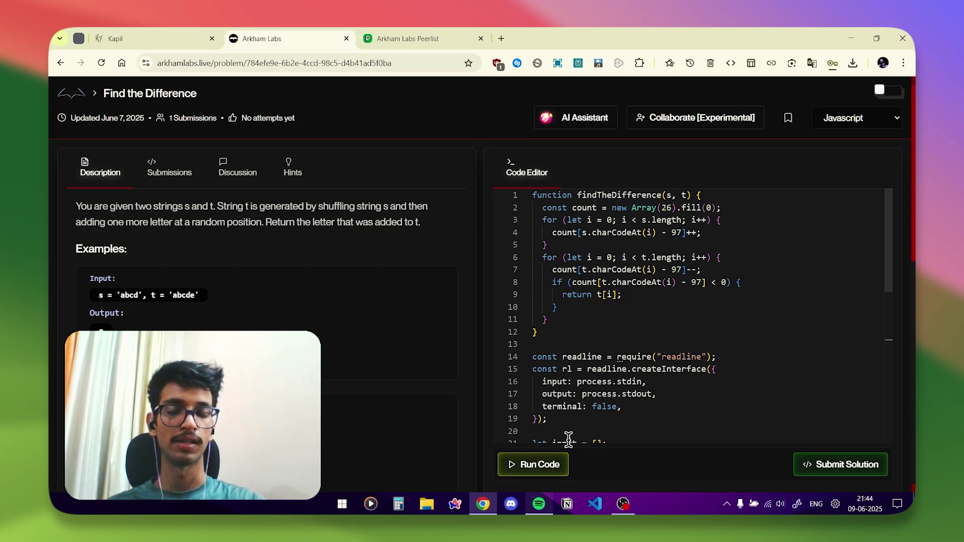
{"action": "left_click", "coordinate": [158, 172]}
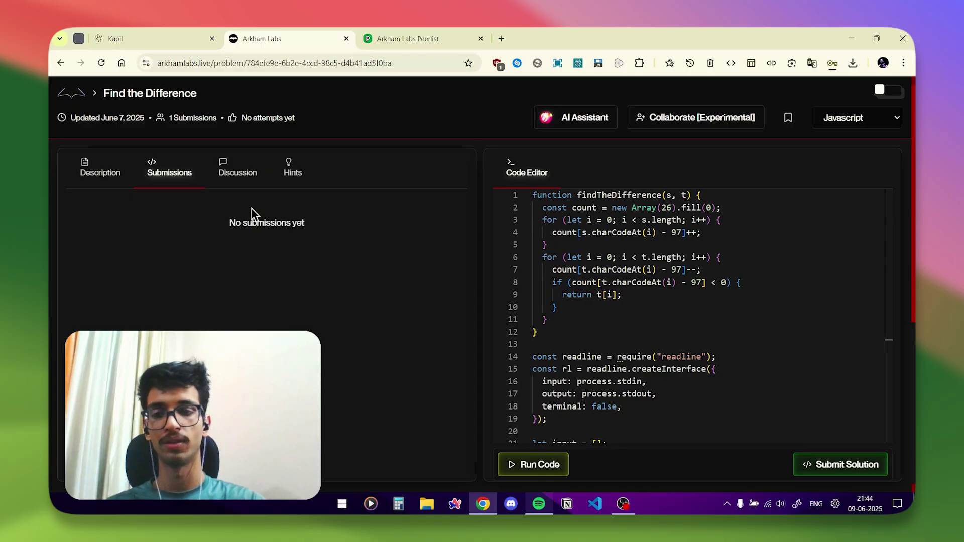
Browse the discussion thread, reveal the problem's hint, and open the Alfred AI assistant.
{"action": "left_click", "coordinate": [239, 173]}
{"action": "scroll", "coordinate": [259, 292], "scroll_direction": "down", "scroll_amount": 2}
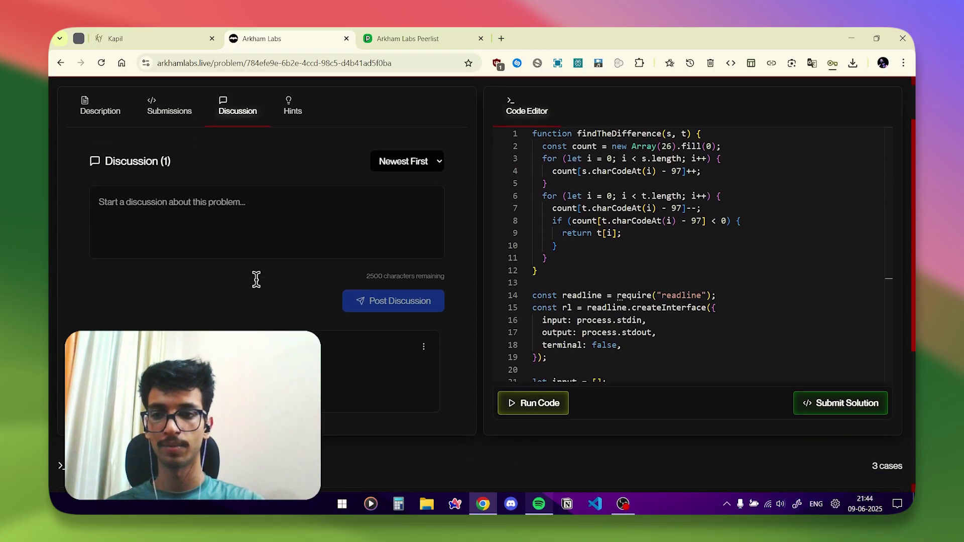
{"action": "scroll", "coordinate": [256, 286], "scroll_direction": "up", "scroll_amount": 2}
{"action": "left_click", "coordinate": [164, 269]}
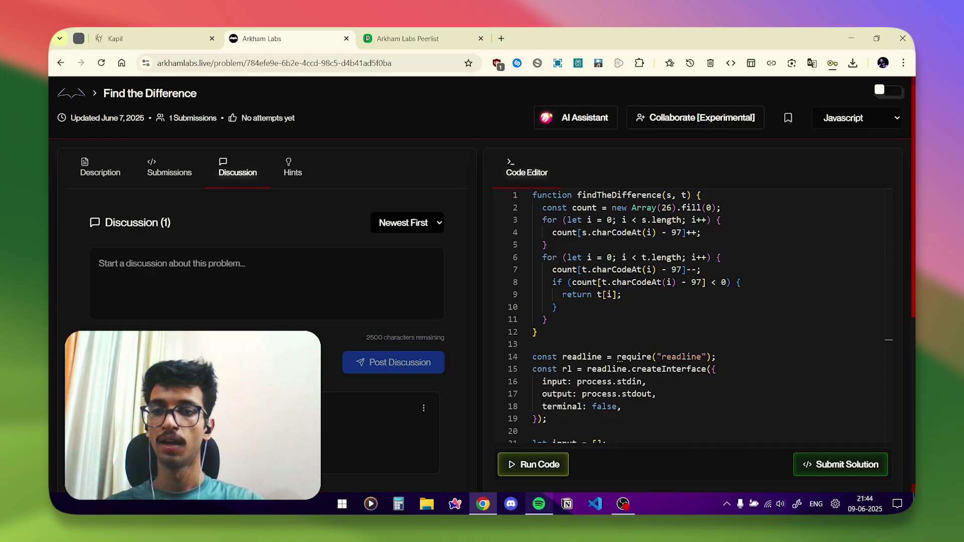
{"action": "left_click", "coordinate": [294, 167]}
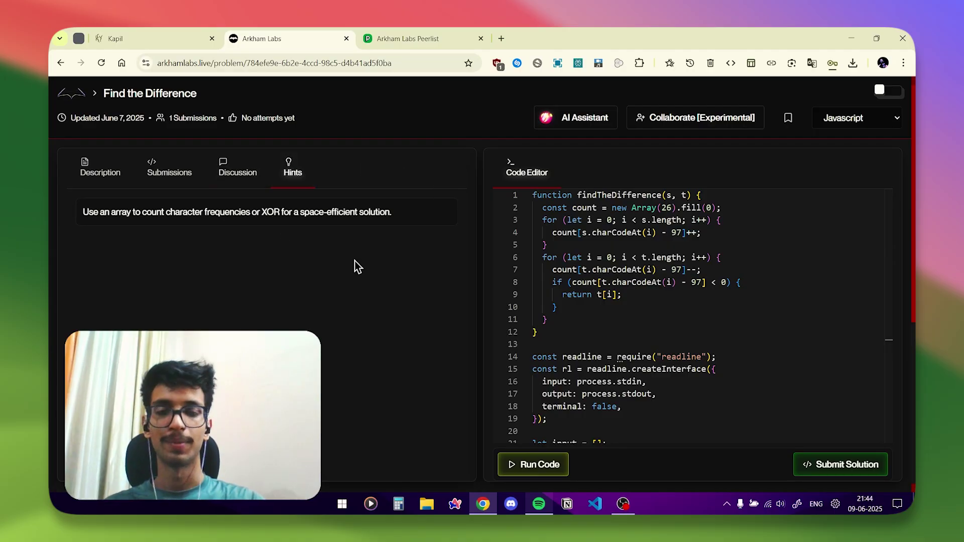
{"action": "left_click", "coordinate": [580, 123]}
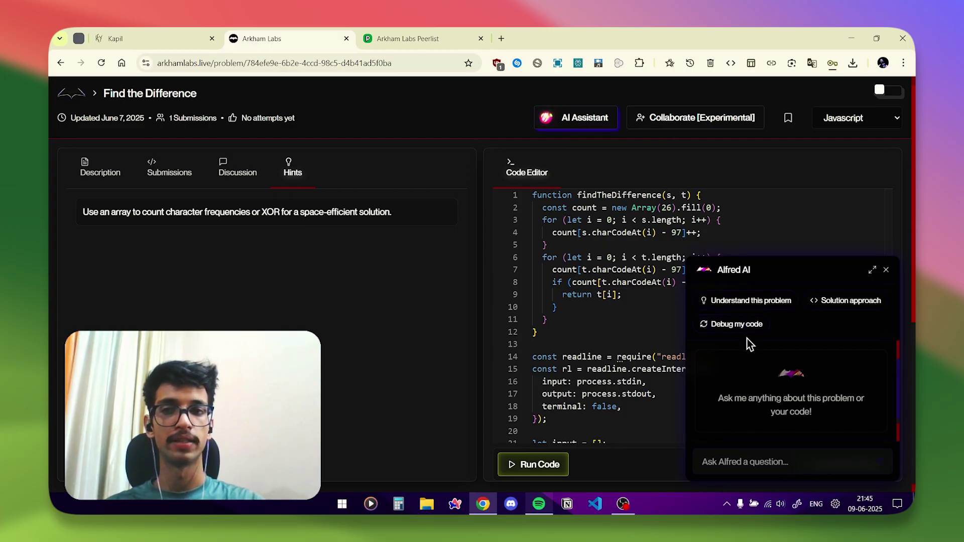
Have Alfred debug the selected code lines 11–19, read the expanded answer, then collapse the panel.
{"action": "scroll", "coordinate": [574, 359], "scroll_direction": "down", "scroll_amount": 1}
{"action": "left_click", "coordinate": [574, 359]}
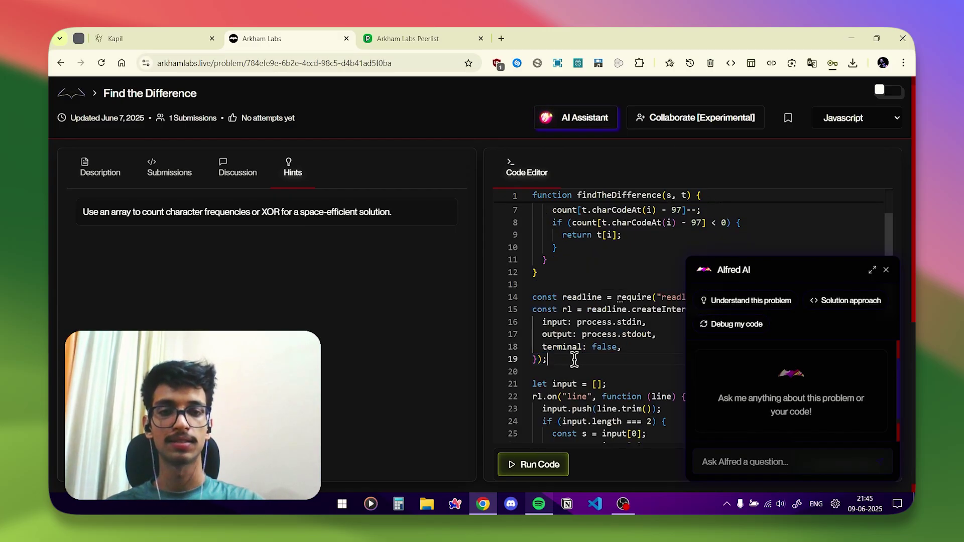
{"action": "left_click_drag", "start_coordinate": [574, 359], "coordinate": [551, 260]}
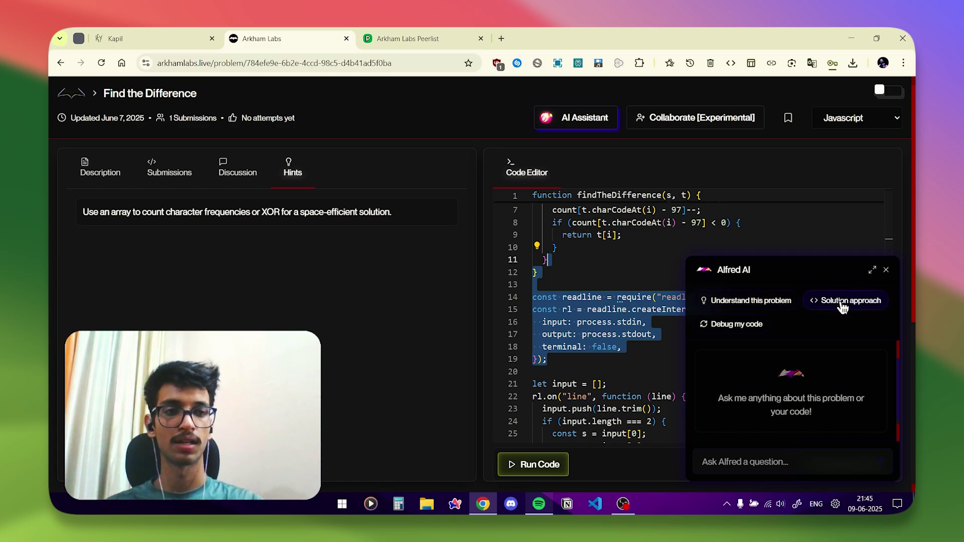
{"action": "left_click", "coordinate": [735, 325]}
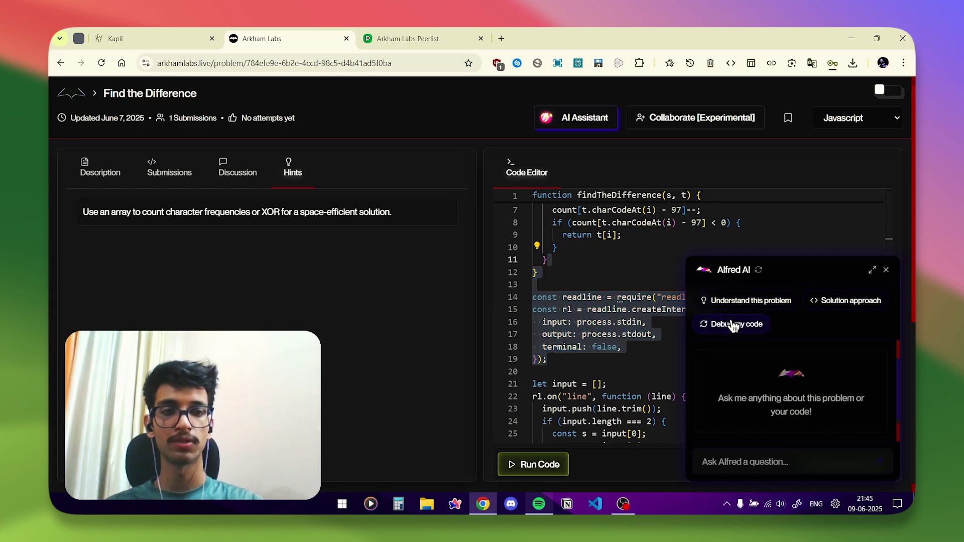
{"action": "left_click", "coordinate": [872, 269]}
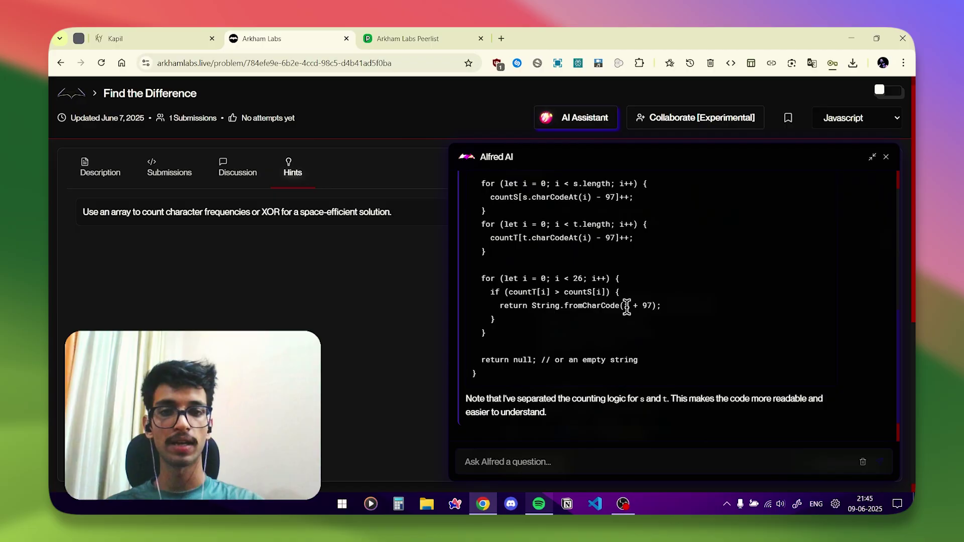
{"action": "scroll", "coordinate": [627, 307], "scroll_direction": "down", "scroll_amount": 2}
{"action": "scroll", "coordinate": [627, 307], "scroll_direction": "up", "scroll_amount": 2}
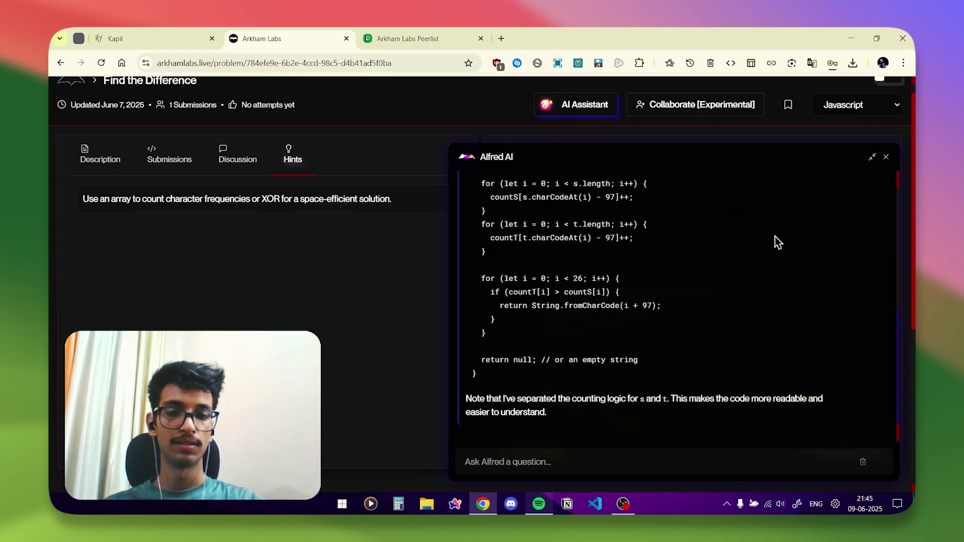
{"action": "left_click", "coordinate": [632, 127]}
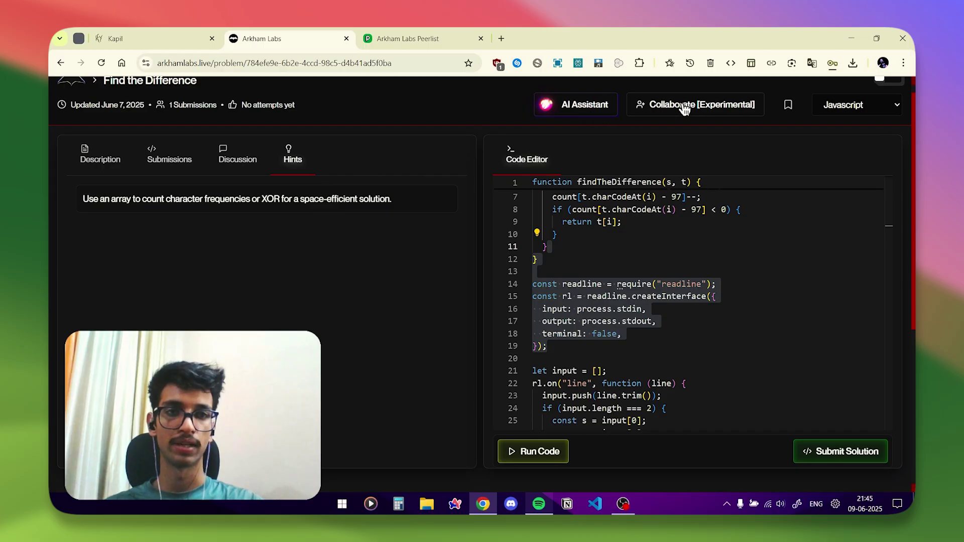
Start a collaborative session on the Find the Difference code and copy its share link.
{"action": "left_click", "coordinate": [700, 106]}
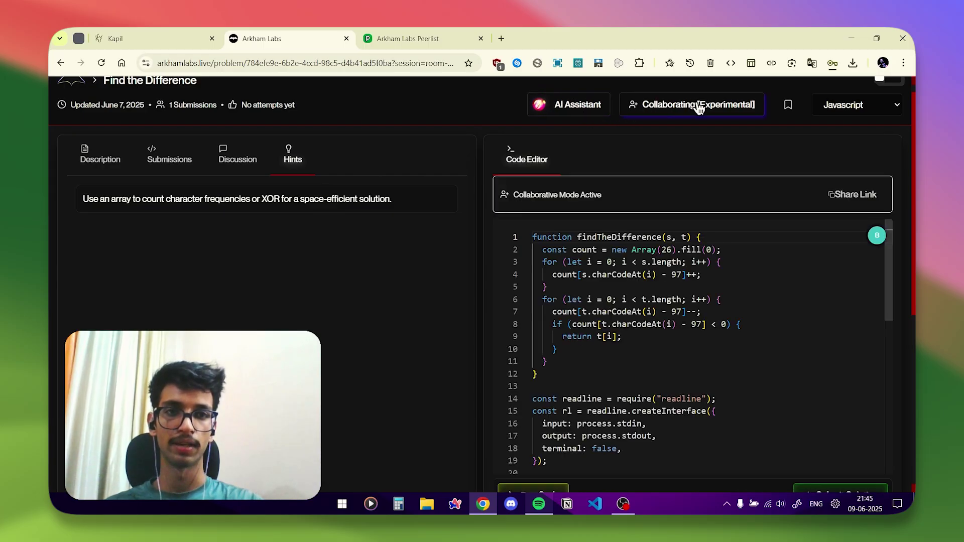
{"action": "left_click", "coordinate": [848, 196]}
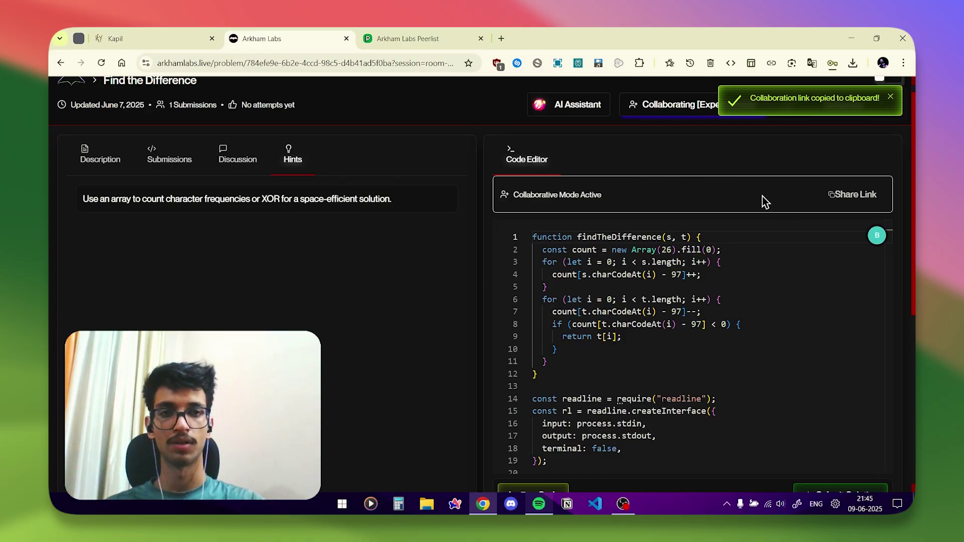
{"action": "scroll", "coordinate": [676, 290], "scroll_direction": "down", "scroll_amount": 2}
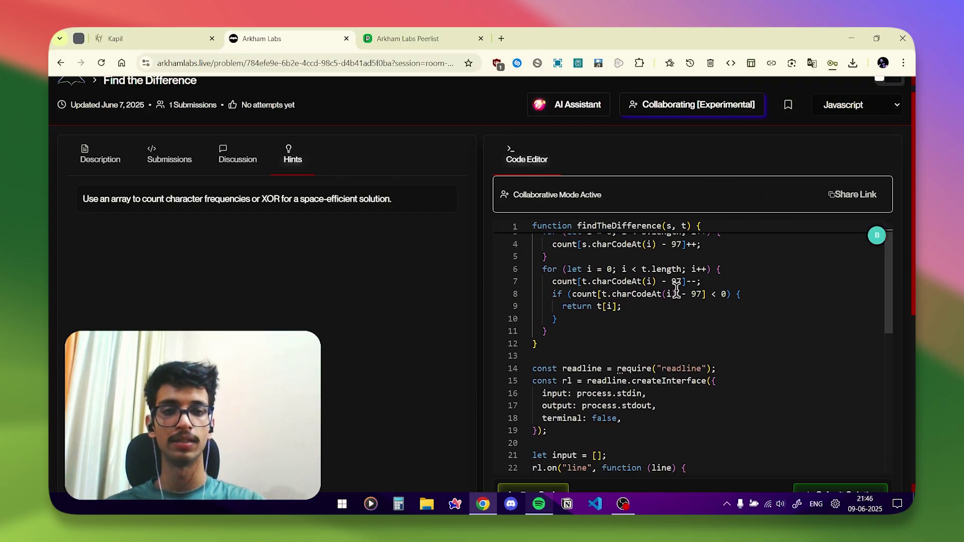
{"action": "left_click", "coordinate": [601, 344]}
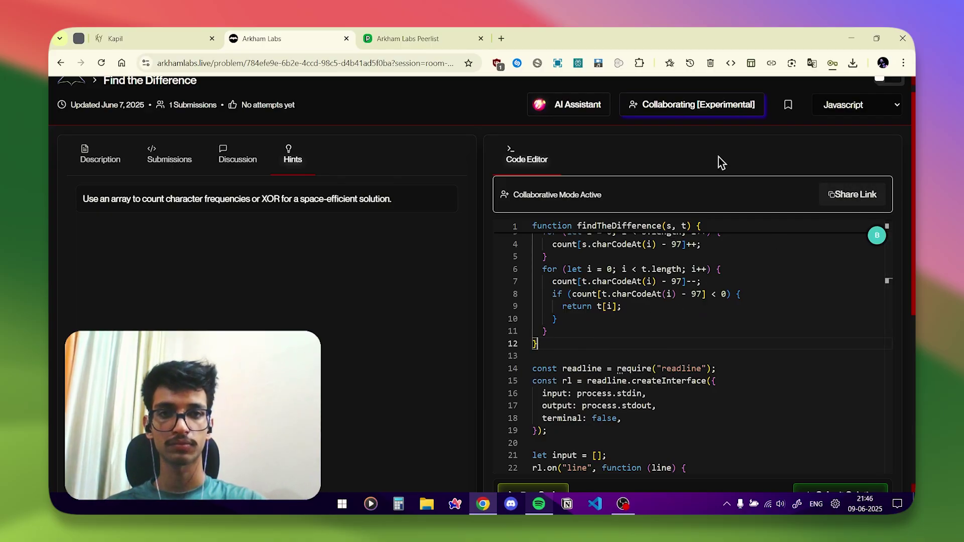
Stop collaborating, keep JavaScript as the language, switch to the light theme and return to the dashboard.
{"action": "left_click", "coordinate": [674, 107]}
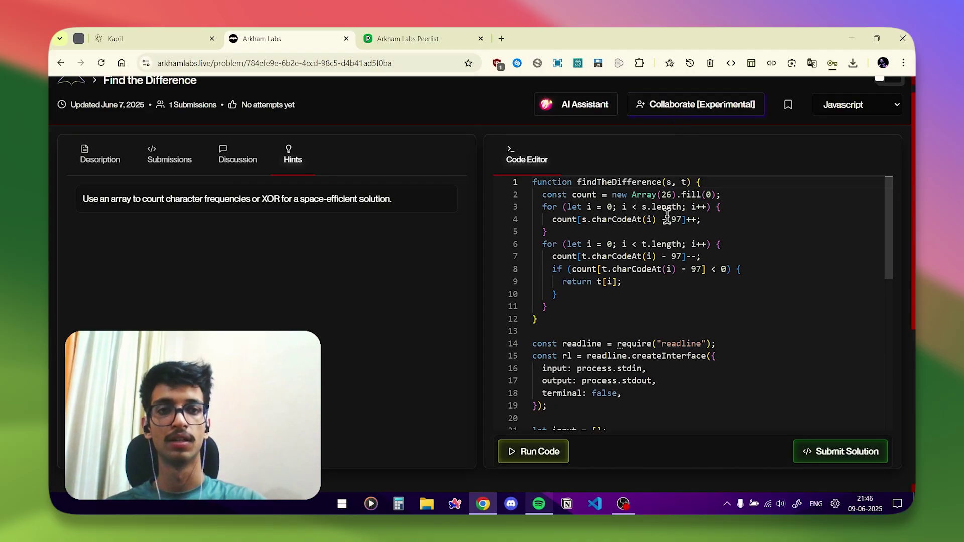
{"action": "scroll", "coordinate": [804, 166], "scroll_direction": "up", "scroll_amount": 1}
{"action": "left_click", "coordinate": [862, 118]}
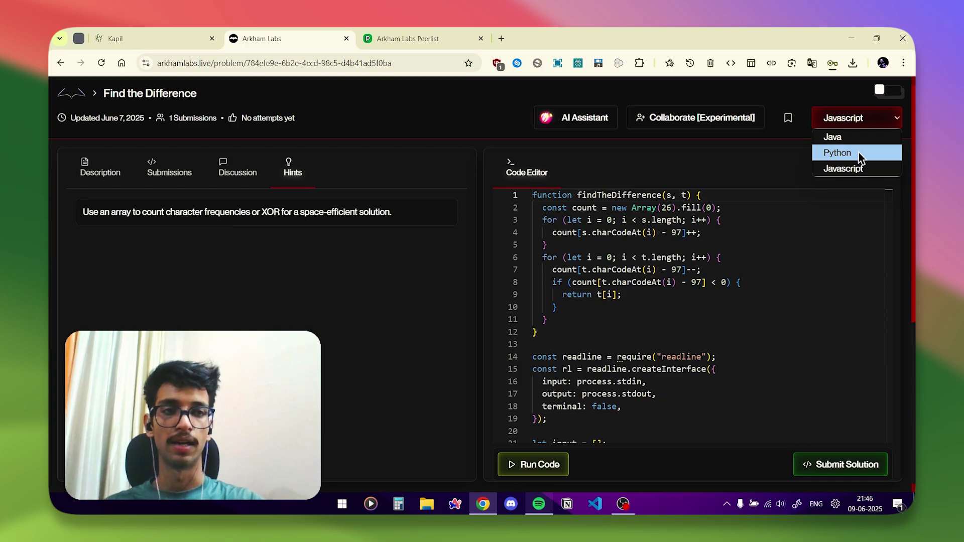
{"action": "left_click", "coordinate": [811, 122]}
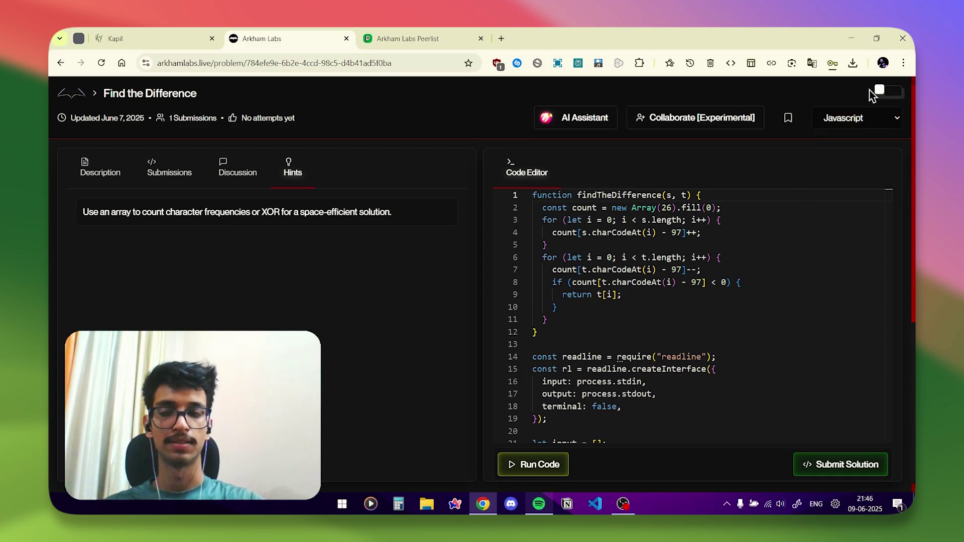
{"action": "left_click", "coordinate": [886, 92]}
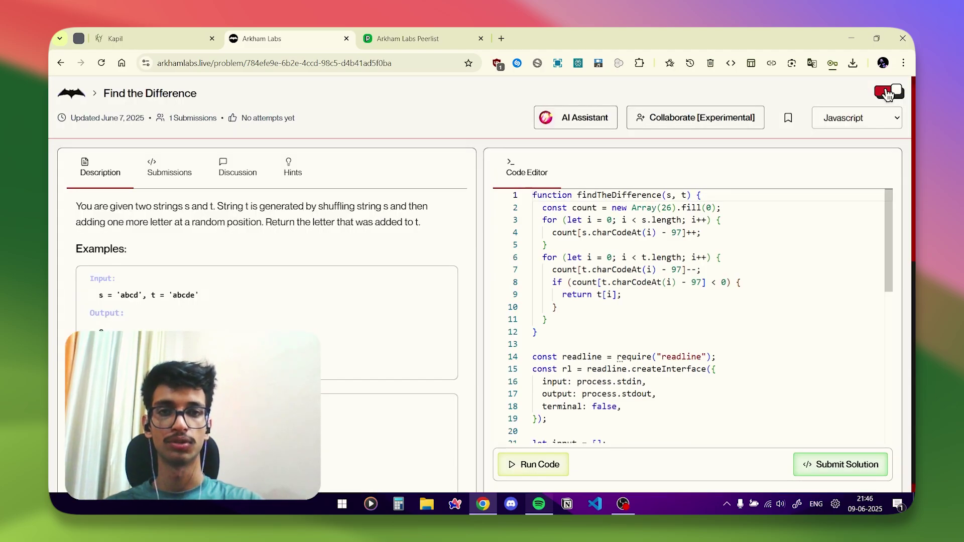
{"action": "left_click", "coordinate": [73, 94]}
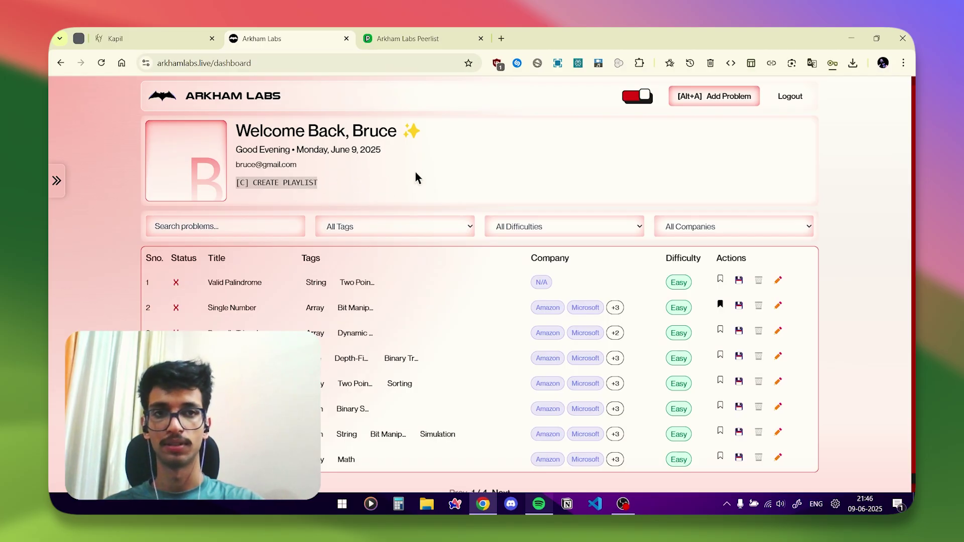
Load the sample Climbing Stairs problem into the Add Problem form and create it.
{"action": "left_click", "coordinate": [710, 99]}
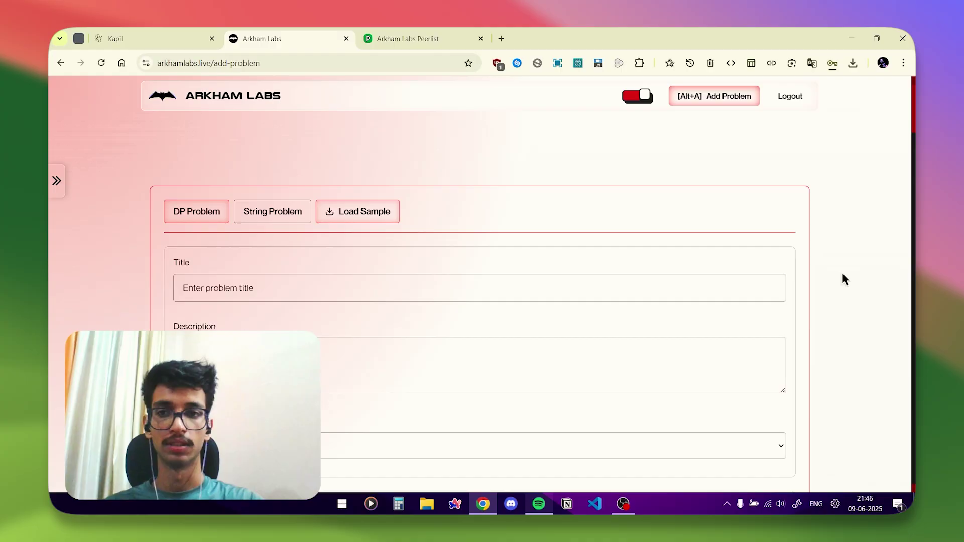
{"action": "scroll", "coordinate": [841, 272], "scroll_direction": "down", "scroll_amount": 15}
{"action": "scroll", "coordinate": [843, 273], "scroll_direction": "down", "scroll_amount": 15}
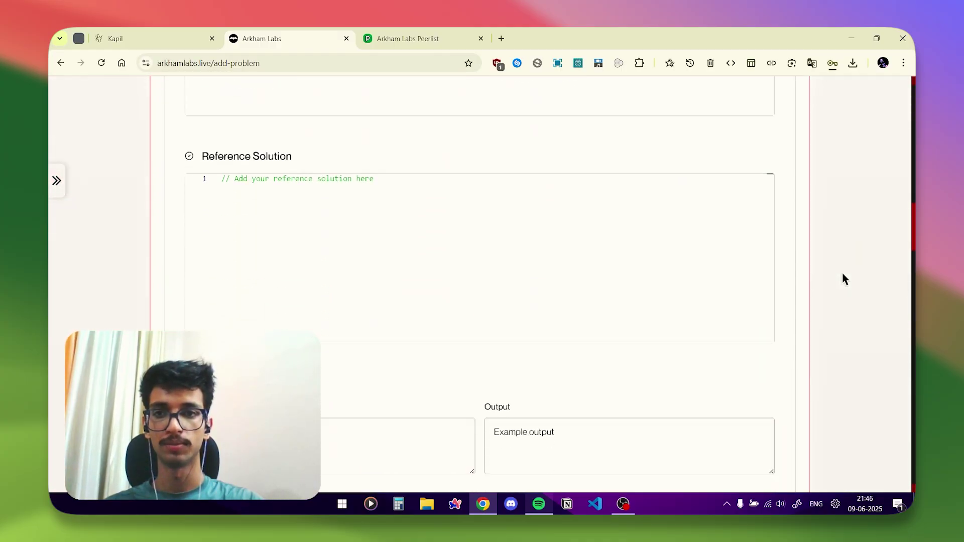
{"action": "scroll", "coordinate": [842, 272], "scroll_direction": "down", "scroll_amount": 10}
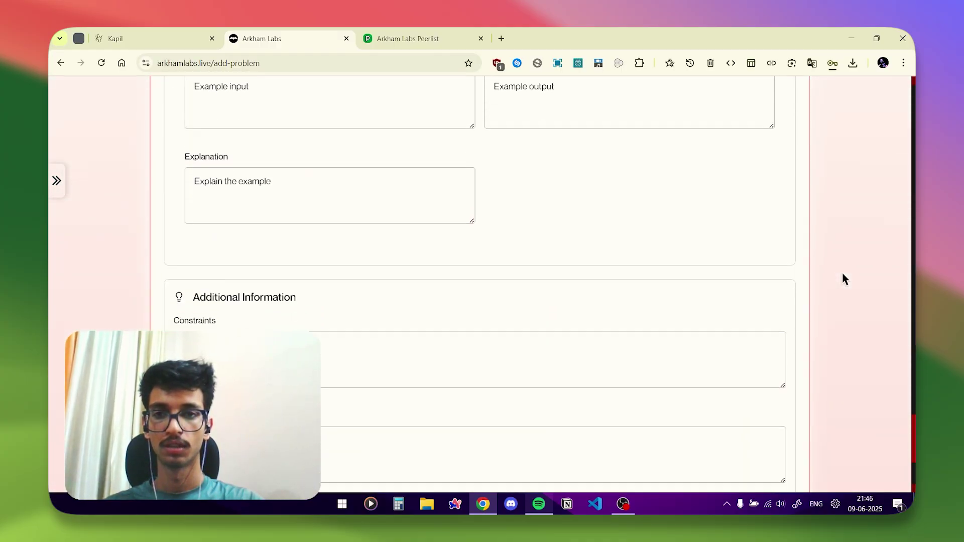
{"action": "scroll", "coordinate": [842, 272], "scroll_direction": "up", "scroll_amount": 20}
{"action": "scroll", "coordinate": [842, 275], "scroll_direction": "up", "scroll_amount": 15}
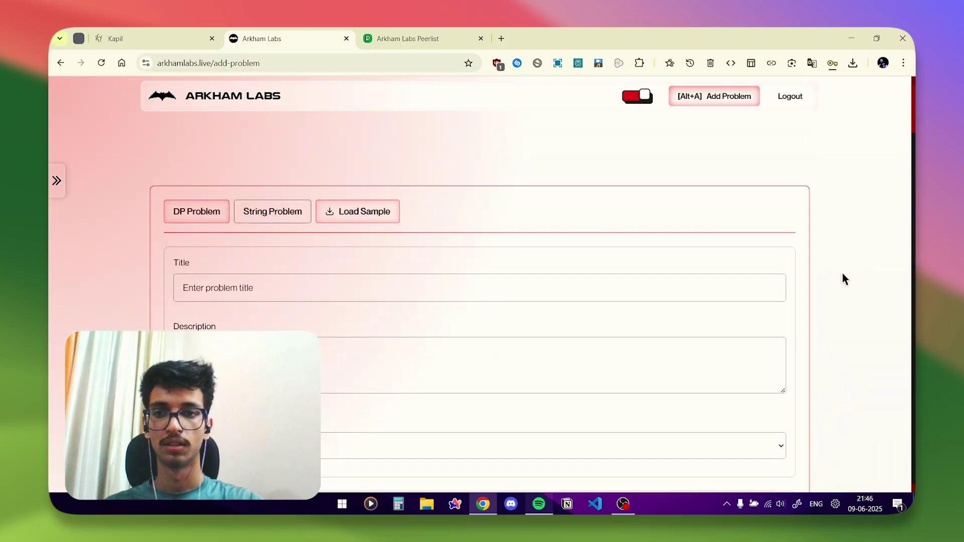
{"action": "left_click", "coordinate": [345, 217]}
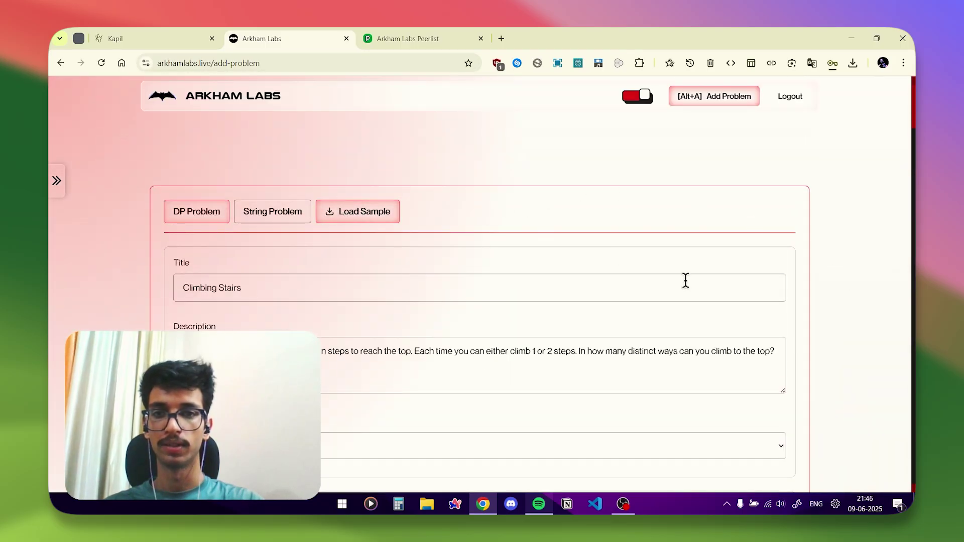
{"action": "scroll", "coordinate": [896, 139], "scroll_direction": "down", "scroll_amount": 20}
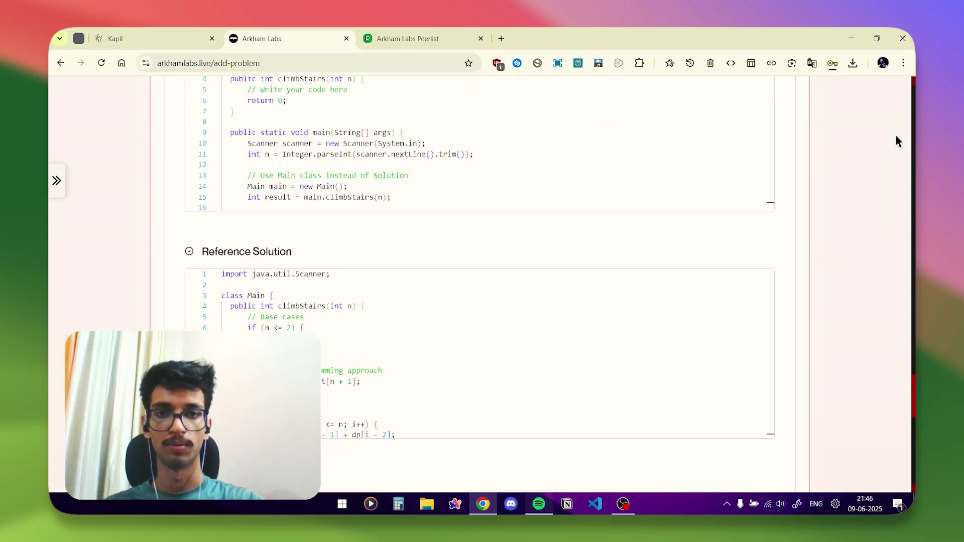
{"action": "left_click", "coordinate": [739, 450]}
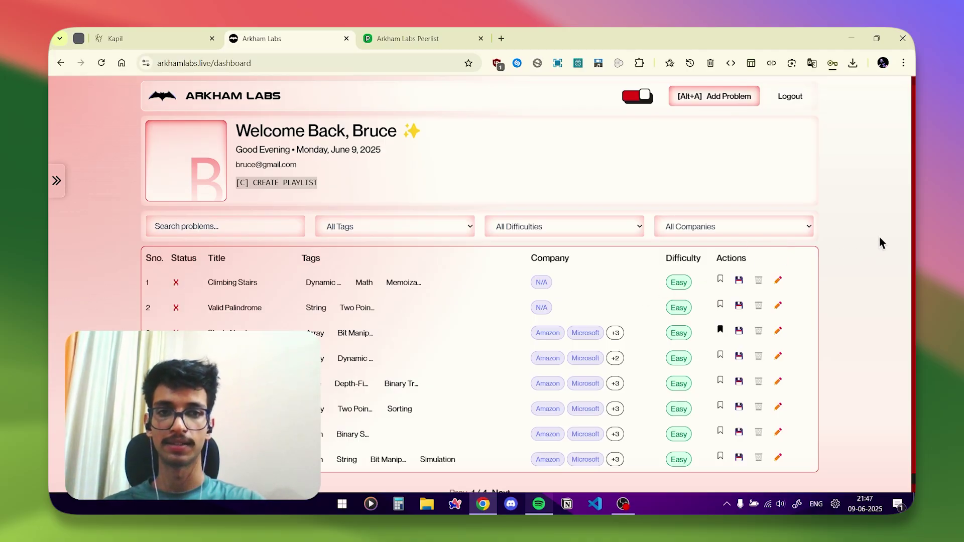
Peek at the difficulty and company filters unchanged, then go to the Profile page.
{"action": "left_click", "coordinate": [598, 227]}
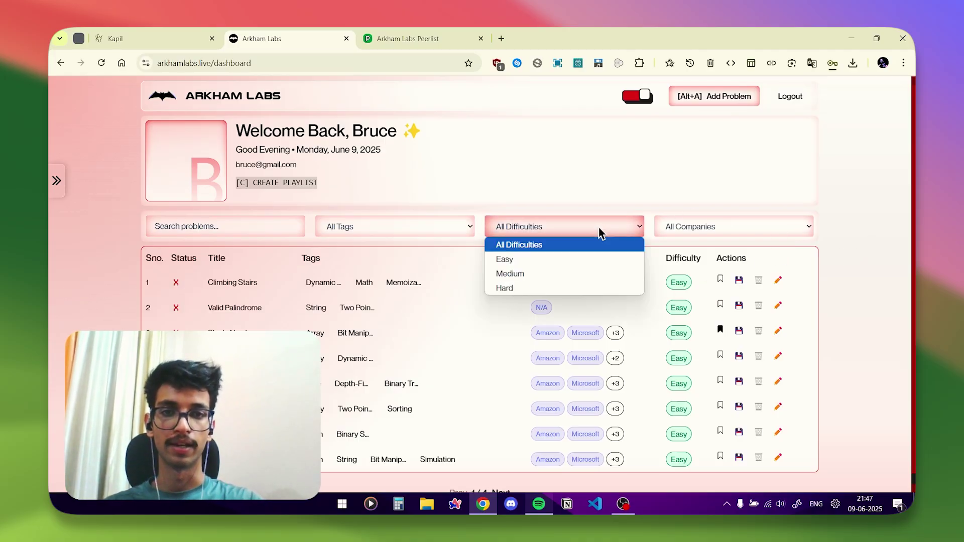
{"action": "left_click", "coordinate": [718, 230]}
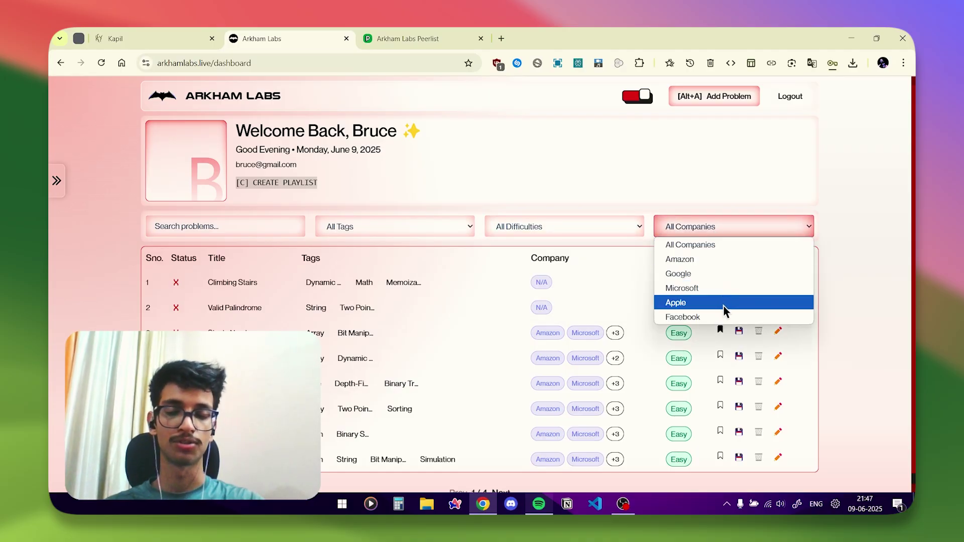
{"action": "left_click", "coordinate": [878, 319]}
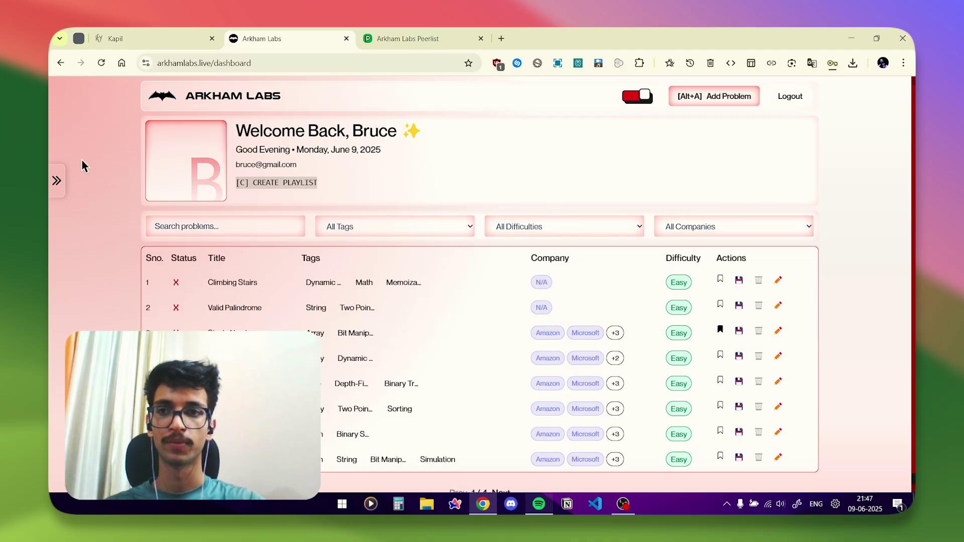
{"action": "left_click", "coordinate": [56, 180]}
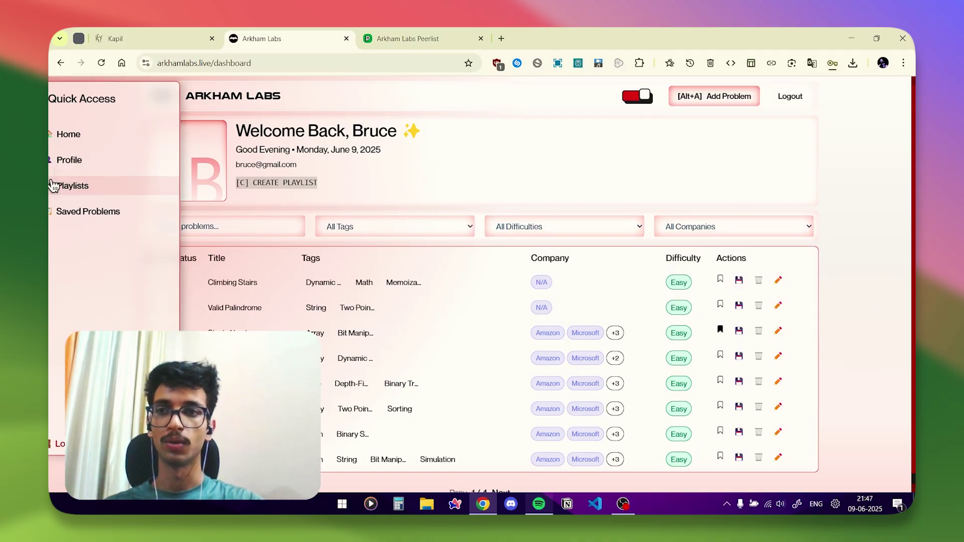
{"action": "left_click", "coordinate": [109, 166]}
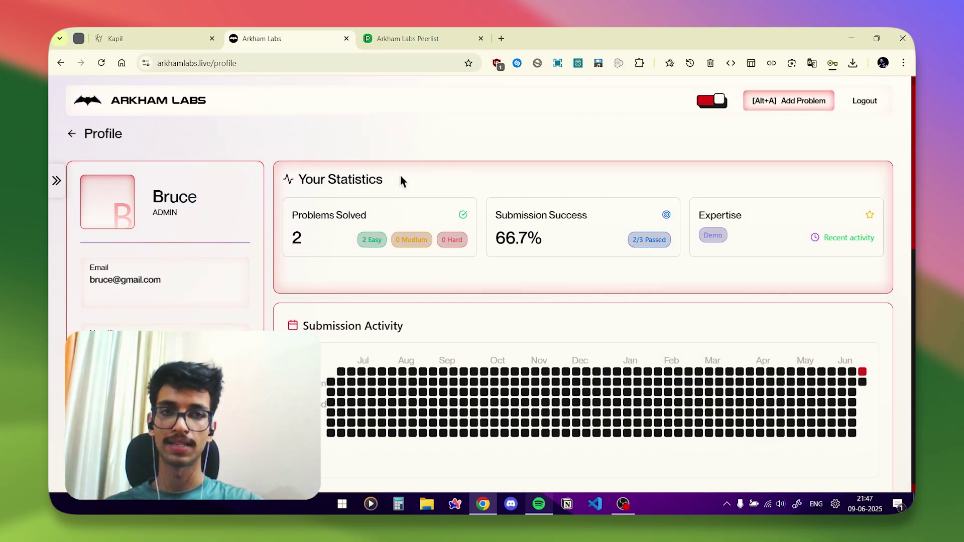
Switch the site to dark theme and highlight the Demo expertise badge text.
{"action": "left_click", "coordinate": [716, 100]}
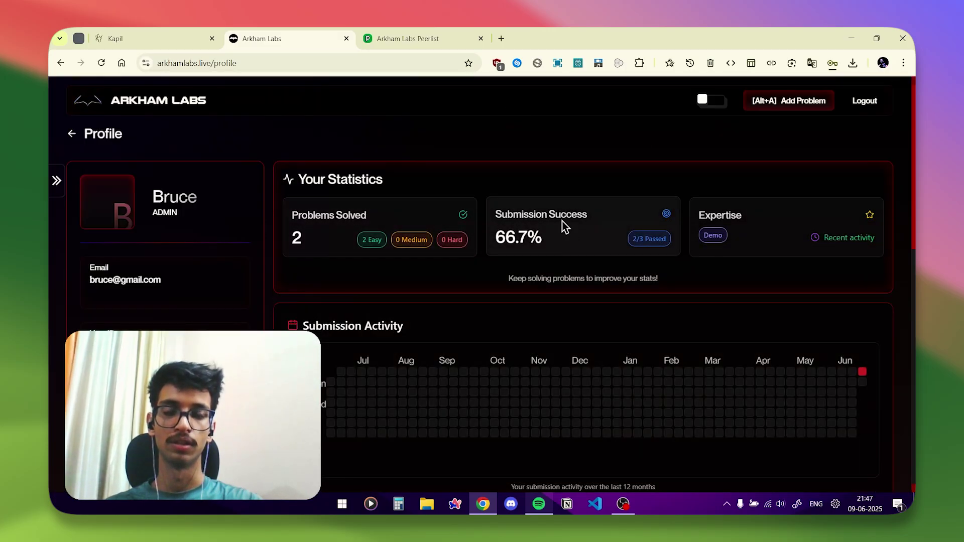
{"action": "left_click_drag", "start_coordinate": [703, 235], "coordinate": [723, 234]}
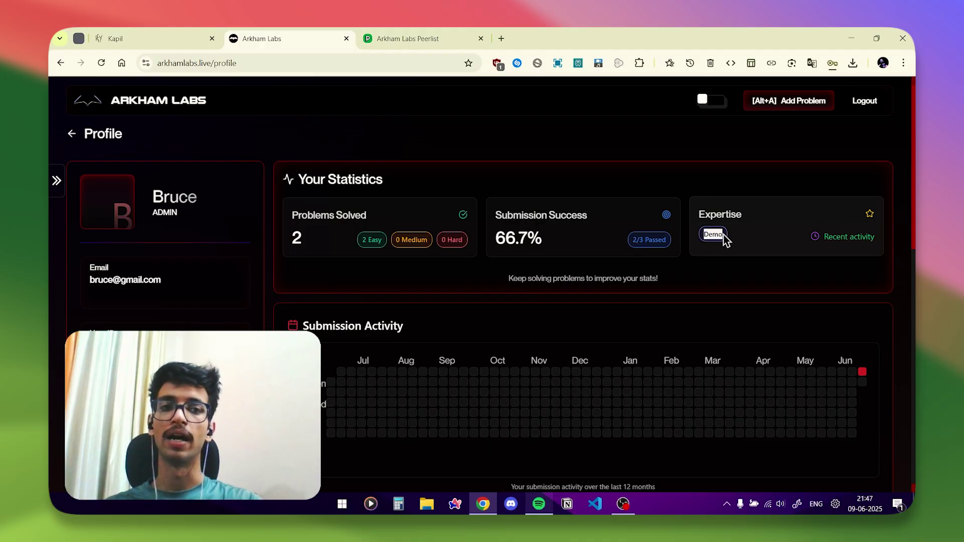
{"action": "left_click", "coordinate": [712, 234]}
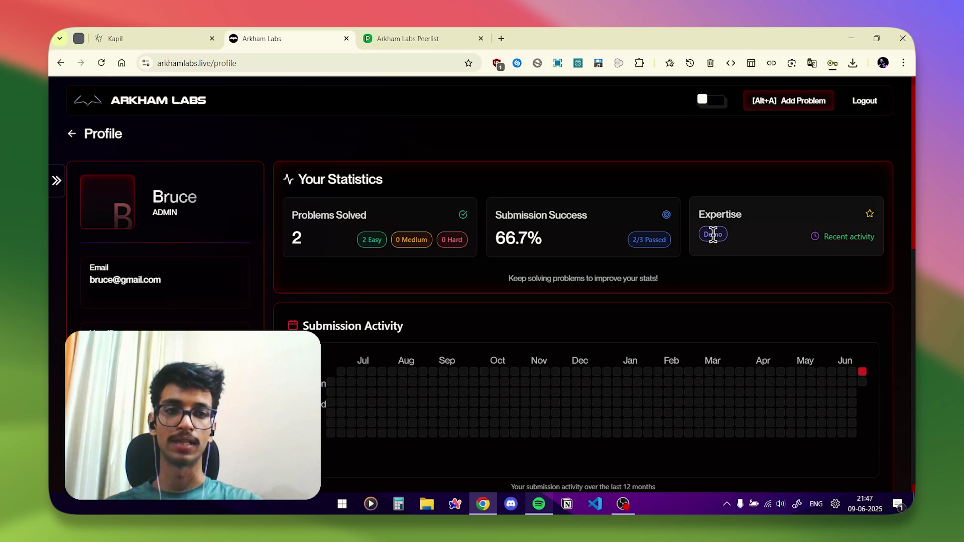
{"action": "double_click", "coordinate": [713, 234]}
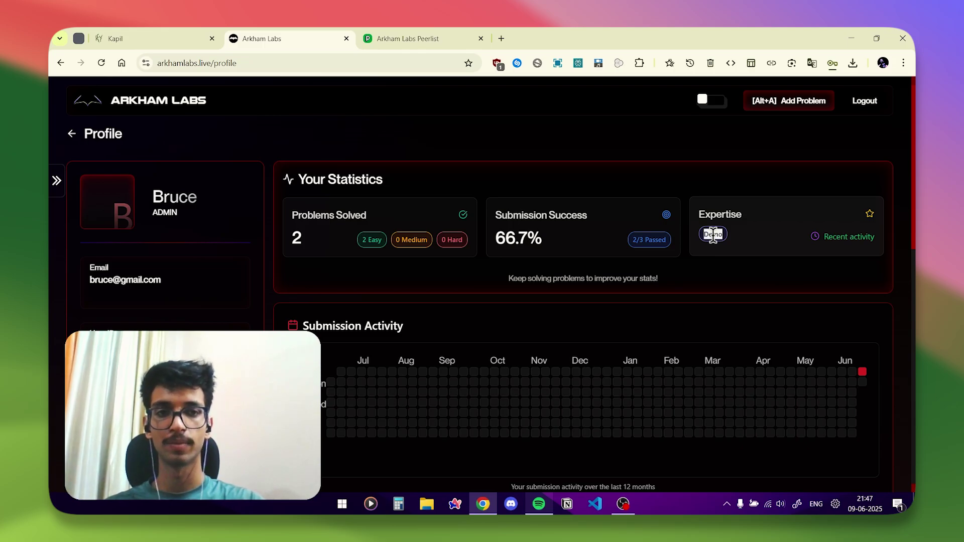
{"action": "left_click", "coordinate": [712, 234]}
Scroll through the profile stats, highlighting the longest coding streak figure.
{"action": "scroll", "coordinate": [711, 236], "scroll_direction": "down", "scroll_amount": 2}
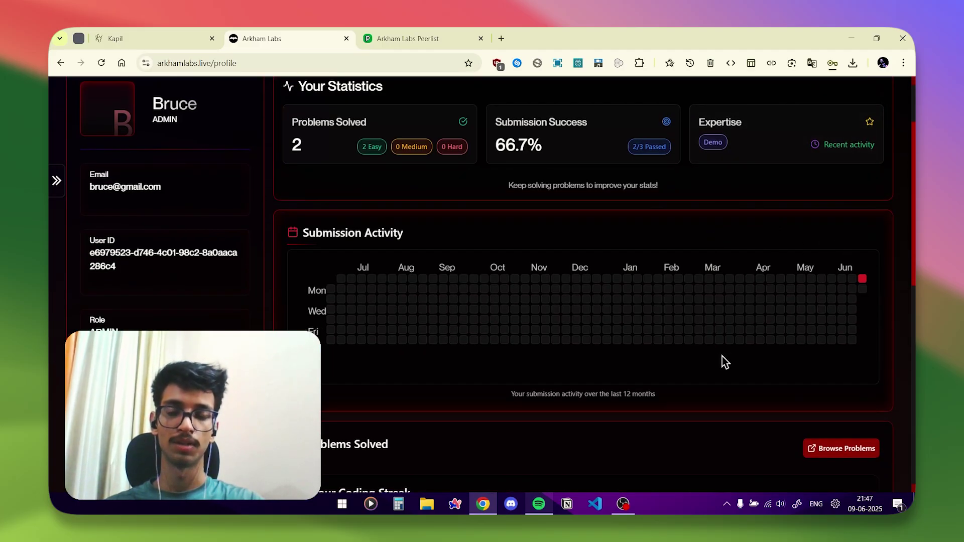
{"action": "mouse_move", "coordinate": [863, 281]}
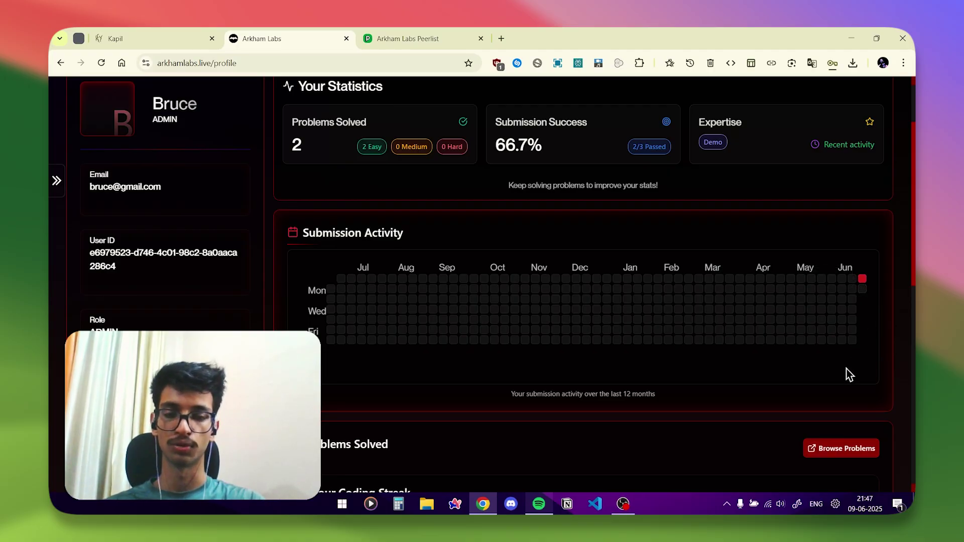
{"action": "scroll", "coordinate": [846, 369], "scroll_direction": "down", "scroll_amount": 5}
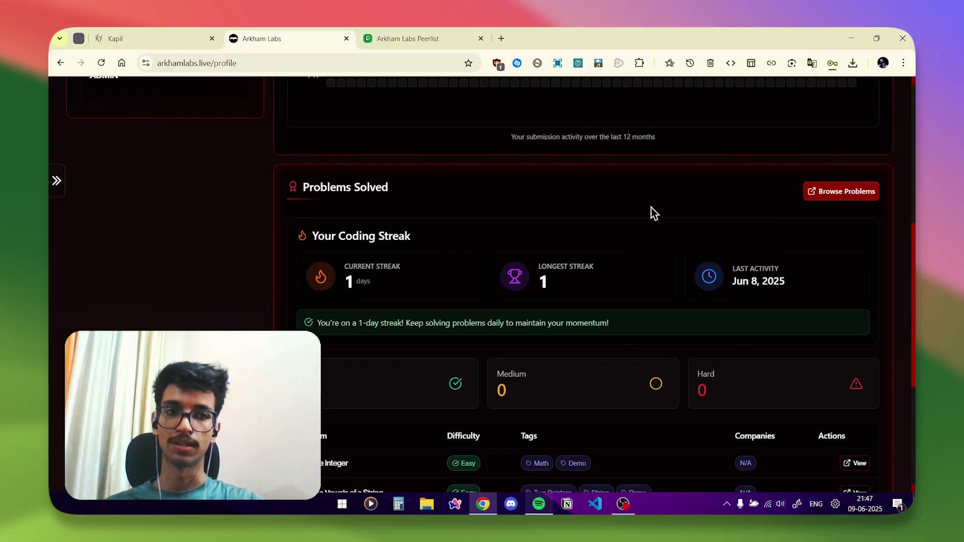
{"action": "scroll", "coordinate": [651, 208], "scroll_direction": "down", "scroll_amount": 2}
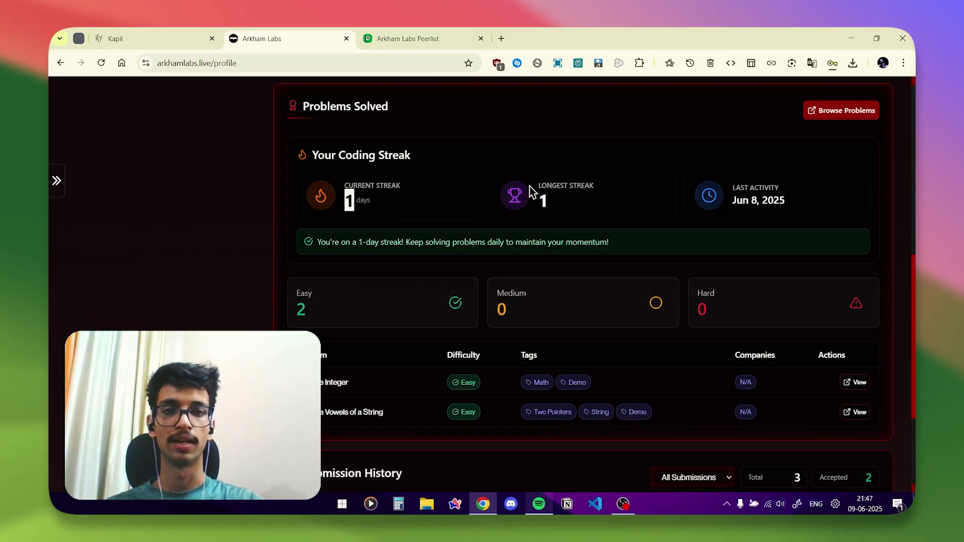
{"action": "left_click_drag", "start_coordinate": [529, 186], "coordinate": [622, 193]}
{"action": "left_click", "coordinate": [773, 192]}
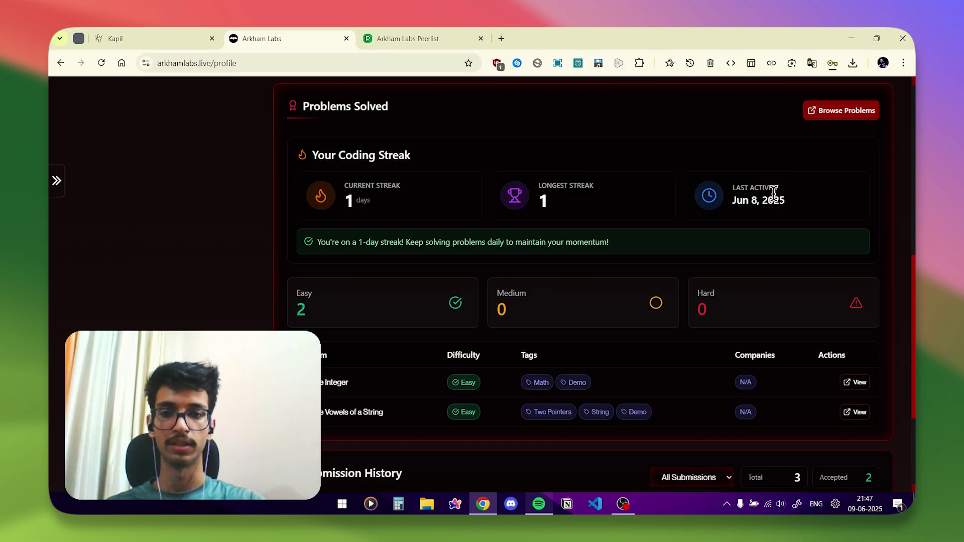
{"action": "scroll", "coordinate": [773, 192], "scroll_direction": "down", "scroll_amount": 3}
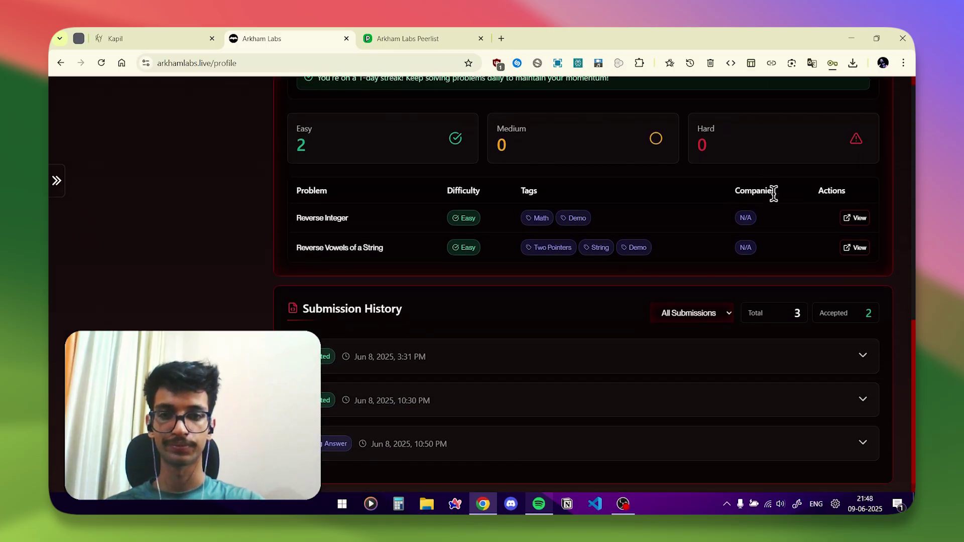
Expand the first accepted submission to review its solution code, then collapse it.
{"action": "left_click", "coordinate": [634, 365]}
{"action": "scroll", "coordinate": [631, 365], "scroll_direction": "down", "scroll_amount": 3}
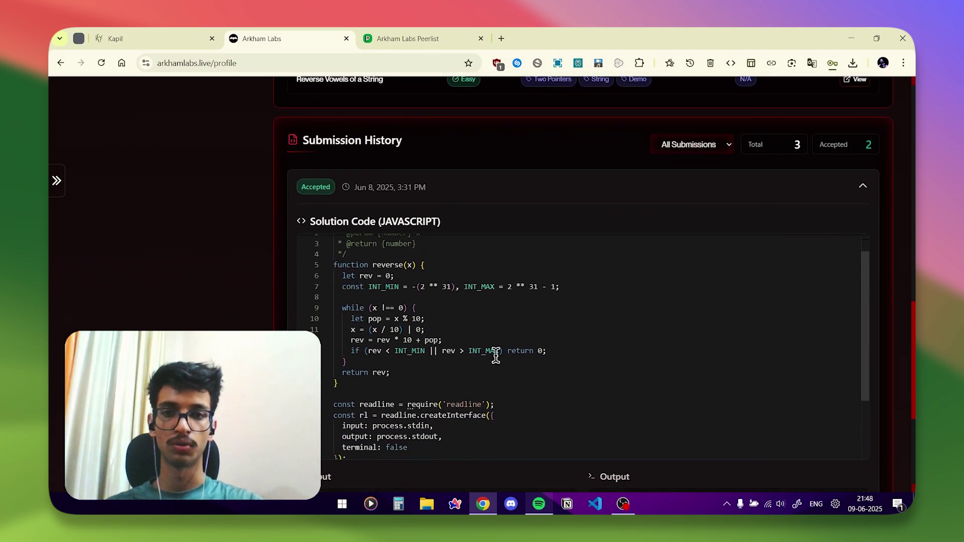
{"action": "scroll", "coordinate": [495, 355], "scroll_direction": "down", "scroll_amount": 3}
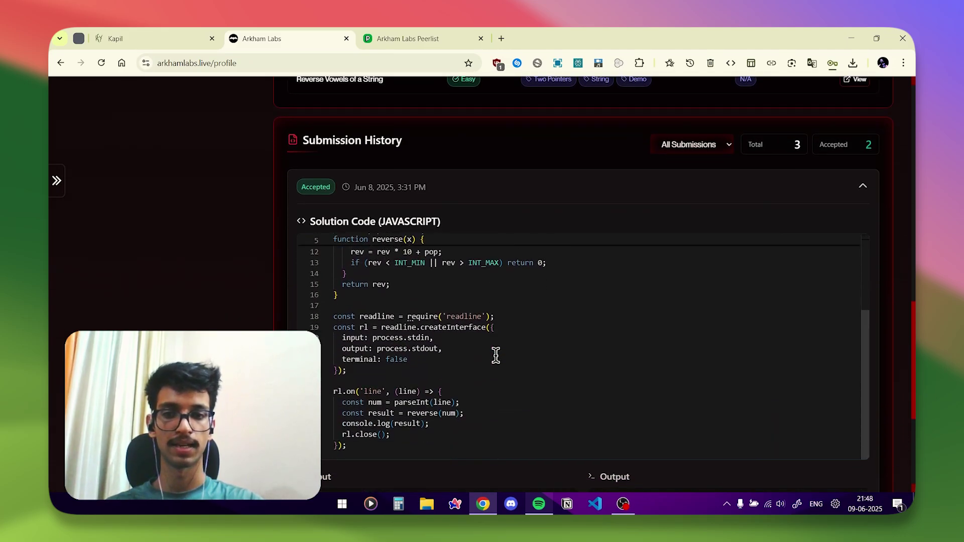
{"action": "scroll", "coordinate": [496, 355], "scroll_direction": "up", "scroll_amount": 4}
{"action": "scroll", "coordinate": [474, 199], "scroll_direction": "down", "scroll_amount": 3}
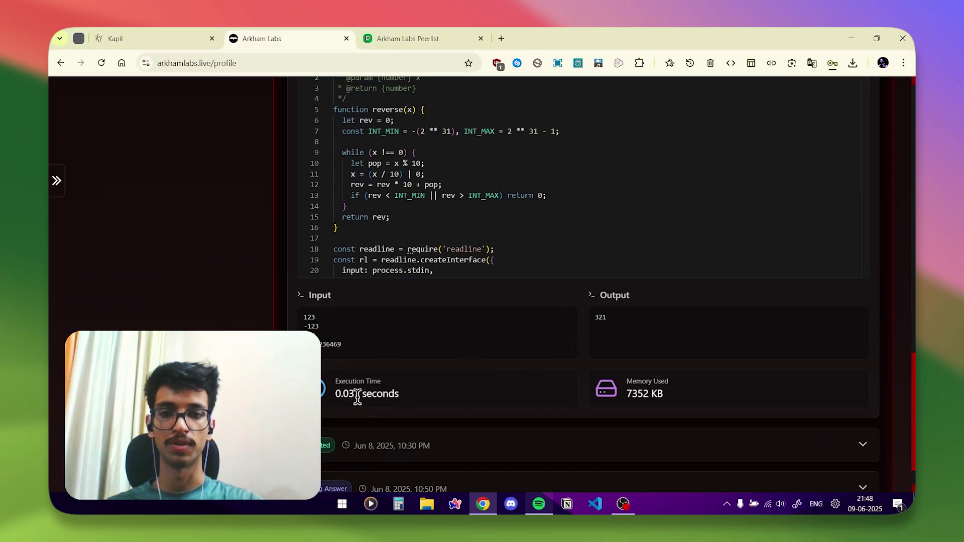
{"action": "scroll", "coordinate": [606, 390], "scroll_direction": "up", "scroll_amount": 5}
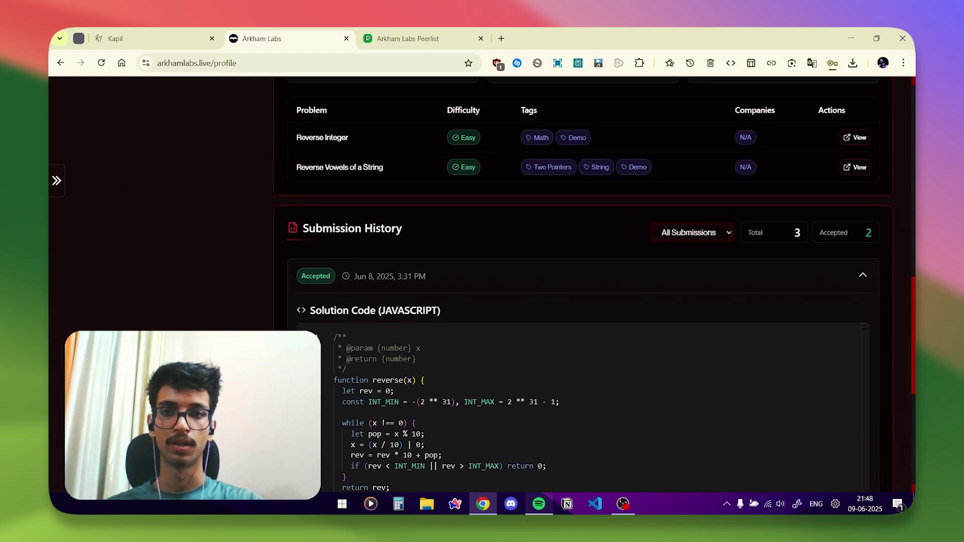
{"action": "left_click", "coordinate": [502, 280]}
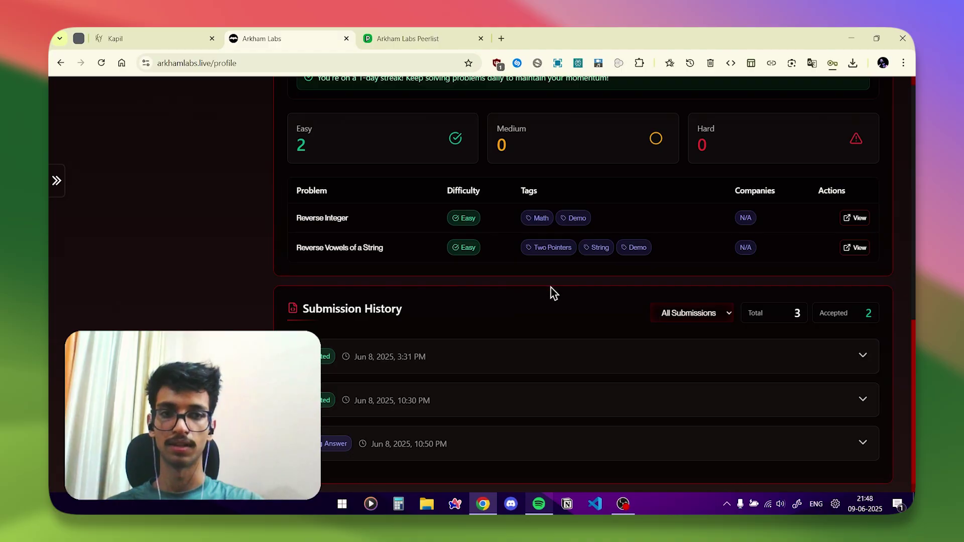
Filter submissions by Accepted, then Wrong Answer, then All Submissions, and open Quick Access.
{"action": "left_click", "coordinate": [676, 317]}
{"action": "left_click", "coordinate": [685, 342]}
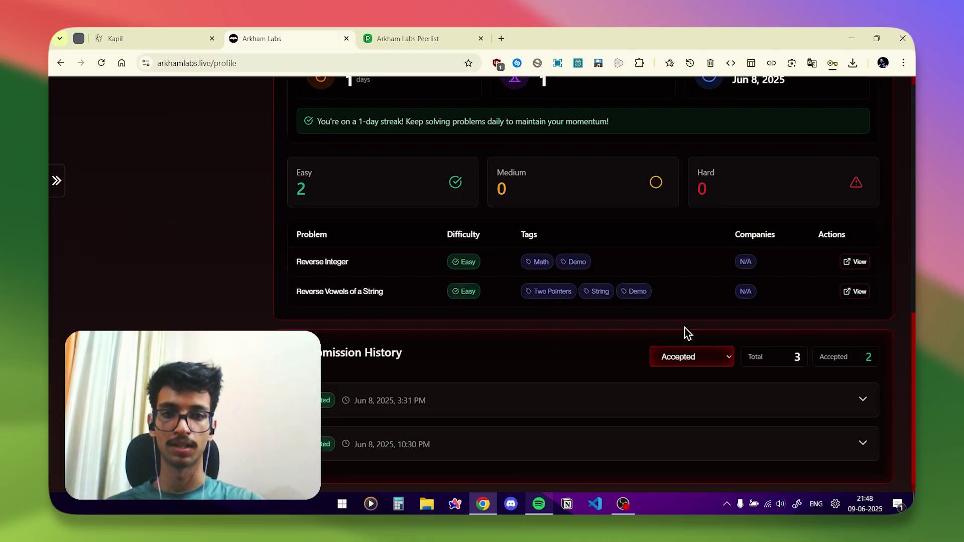
{"action": "left_click", "coordinate": [686, 357]}
{"action": "left_click", "coordinate": [686, 402]}
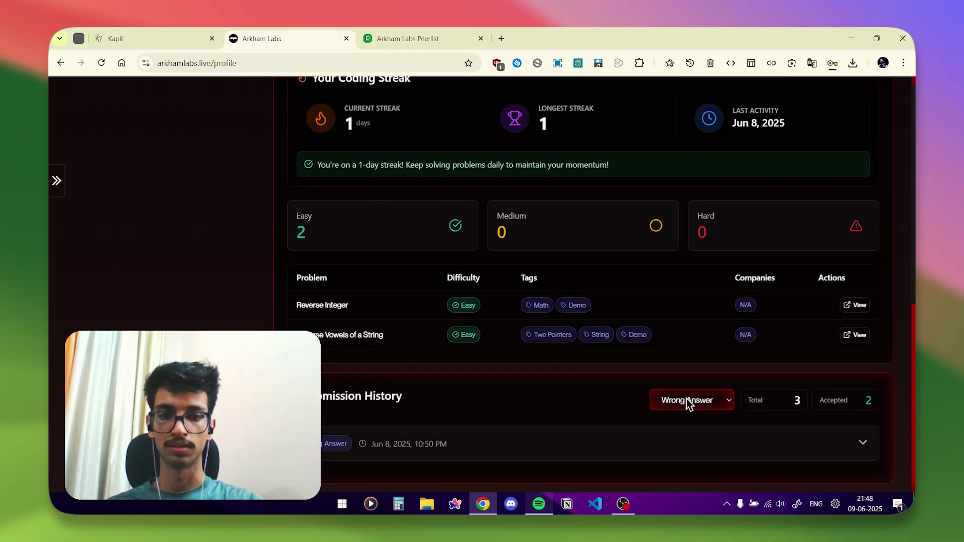
{"action": "left_click", "coordinate": [687, 399]}
{"action": "left_click", "coordinate": [689, 418]}
{"action": "scroll", "coordinate": [564, 378], "scroll_direction": "up", "scroll_amount": 10}
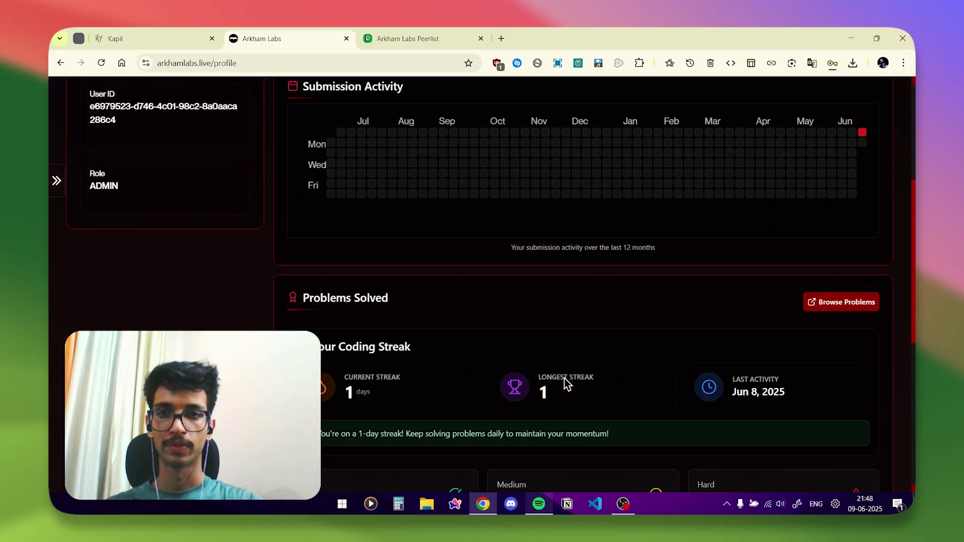
{"action": "left_click", "coordinate": [54, 182]}
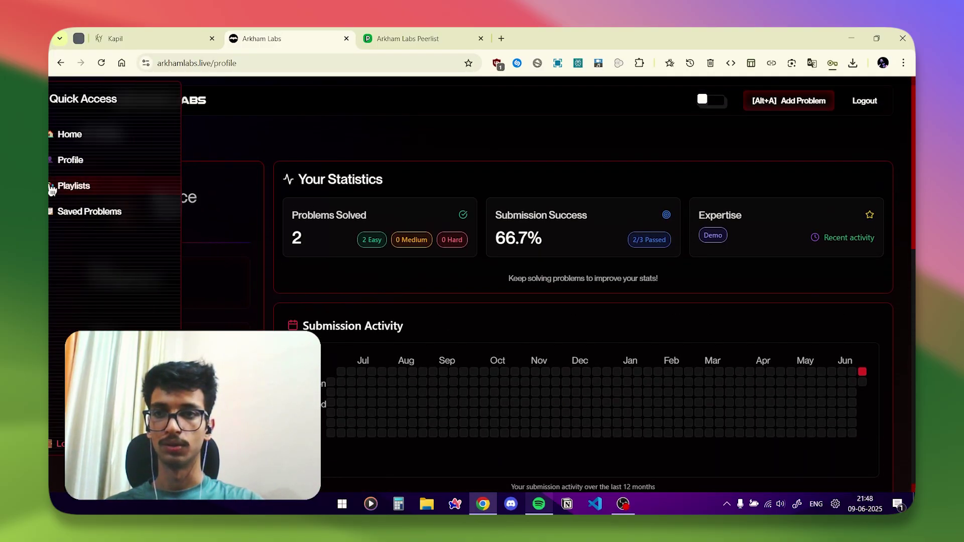
On the Playlists page, rename Playlist 1 to Playlist 99 and save.
{"action": "left_click", "coordinate": [99, 187]}
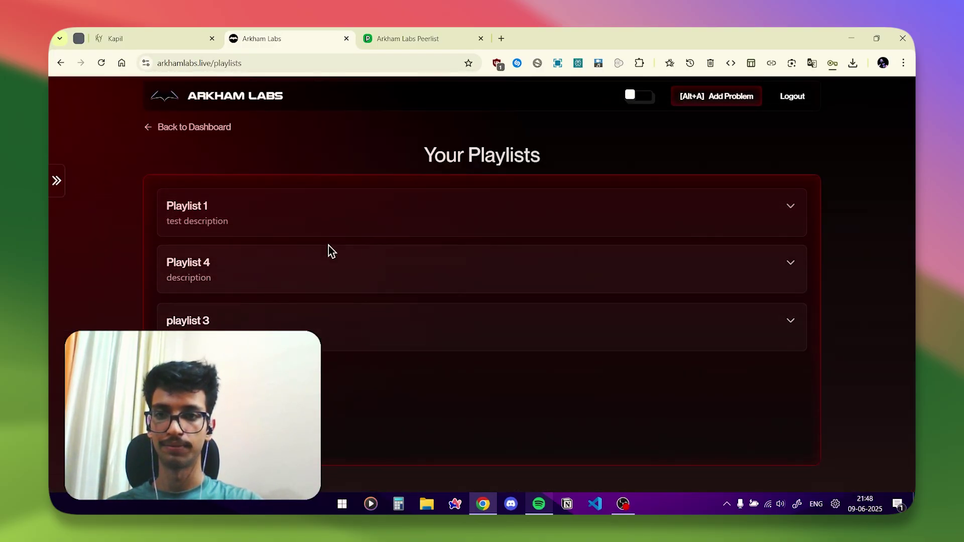
{"action": "left_click", "coordinate": [334, 227]}
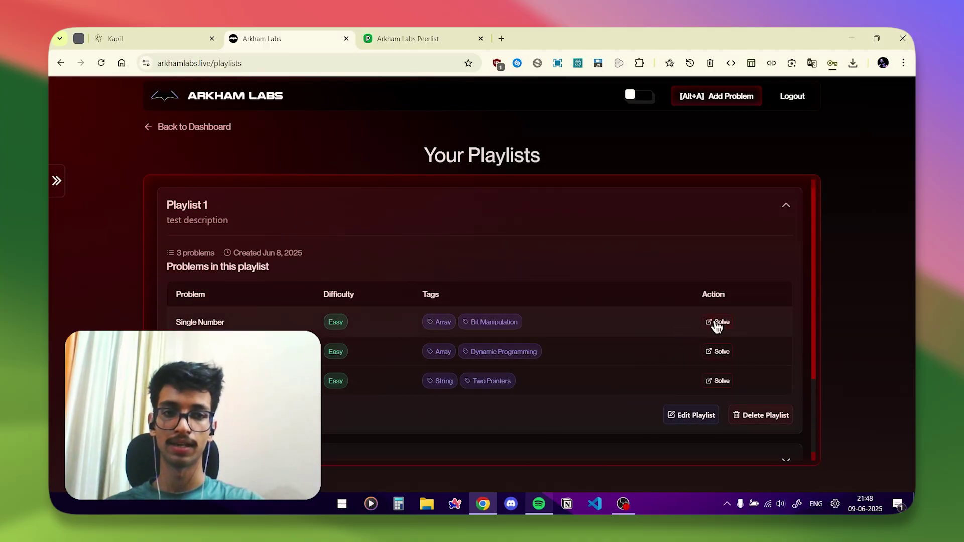
{"action": "left_click", "coordinate": [676, 418]}
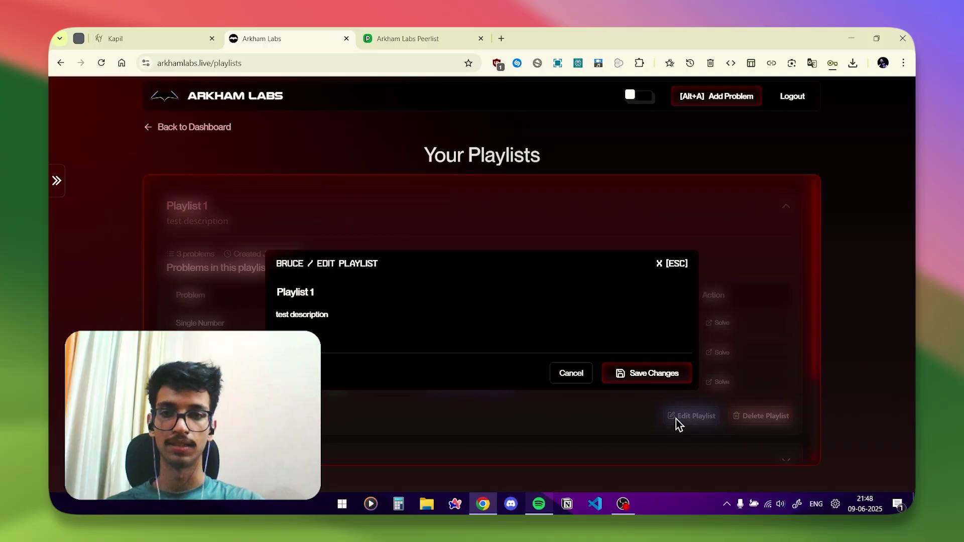
{"action": "left_click", "coordinate": [453, 298]}
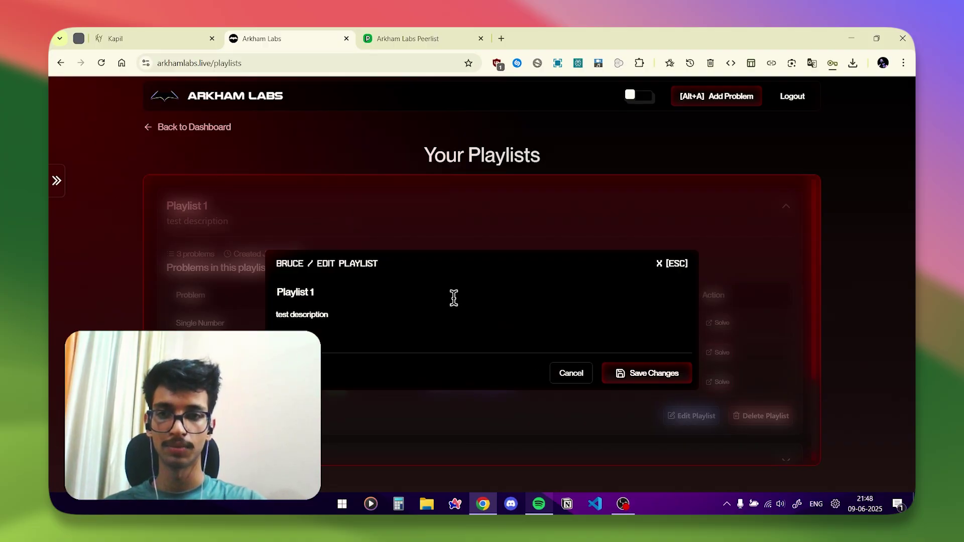
{"action": "type", "text": "99"}
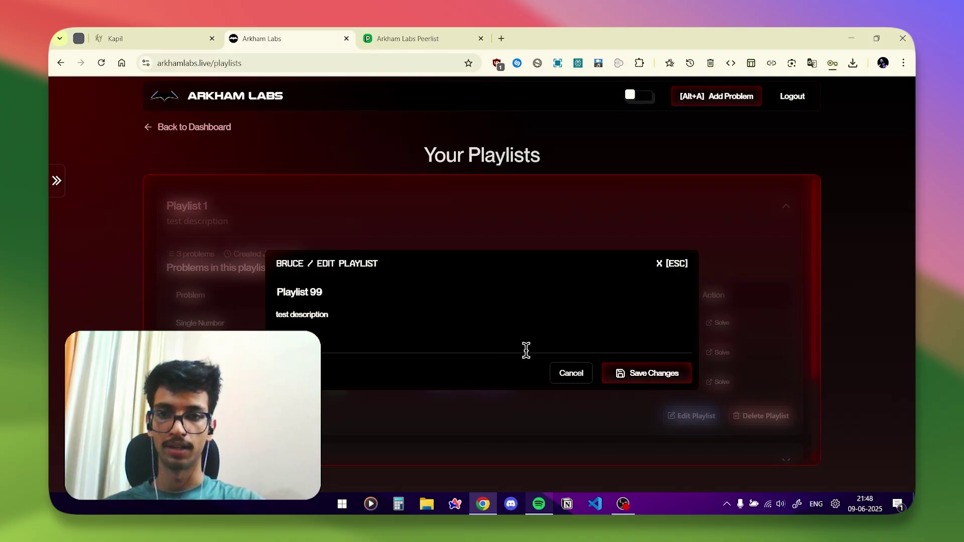
{"action": "left_click", "coordinate": [651, 375]}
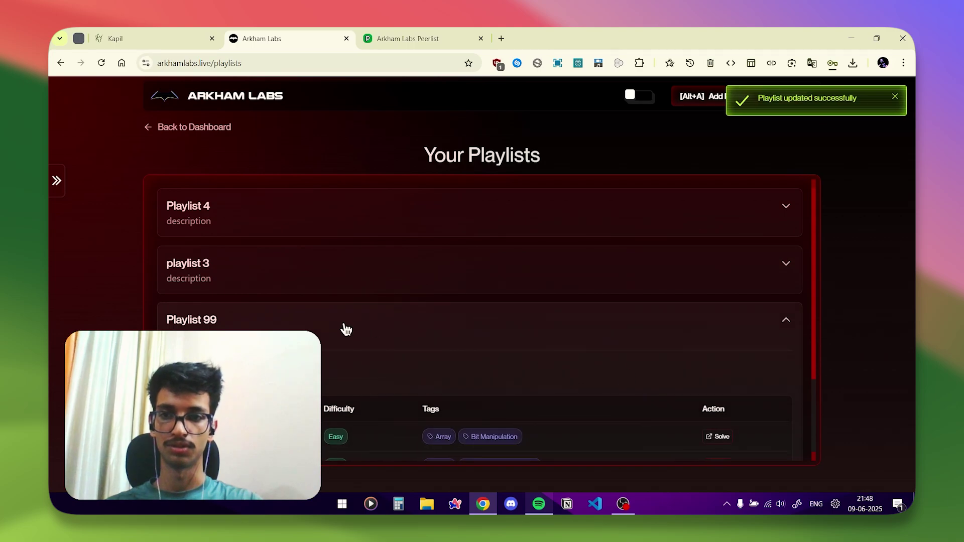
{"action": "left_click", "coordinate": [343, 334]}
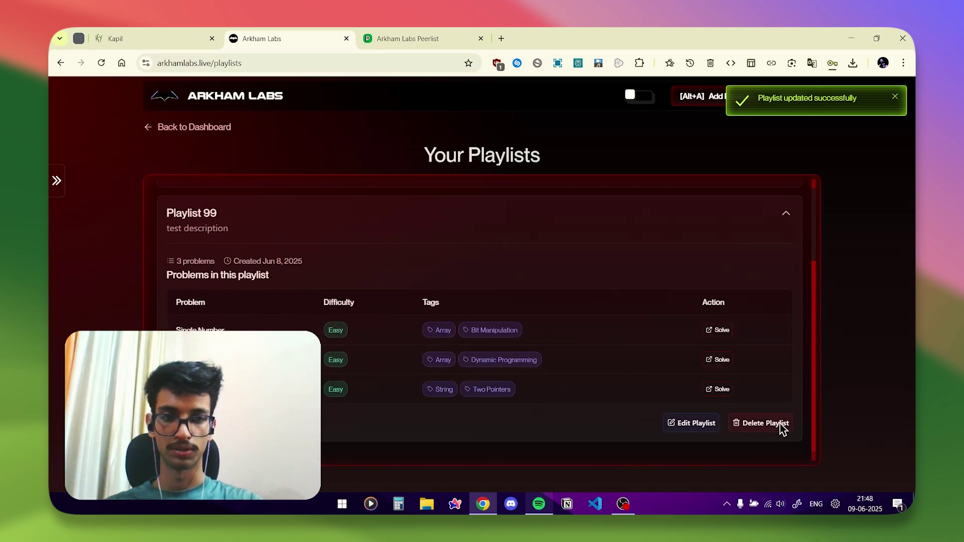
Delete Playlist 99, view Saved Problems, then go back to the dashboard.
{"action": "left_click", "coordinate": [755, 422]}
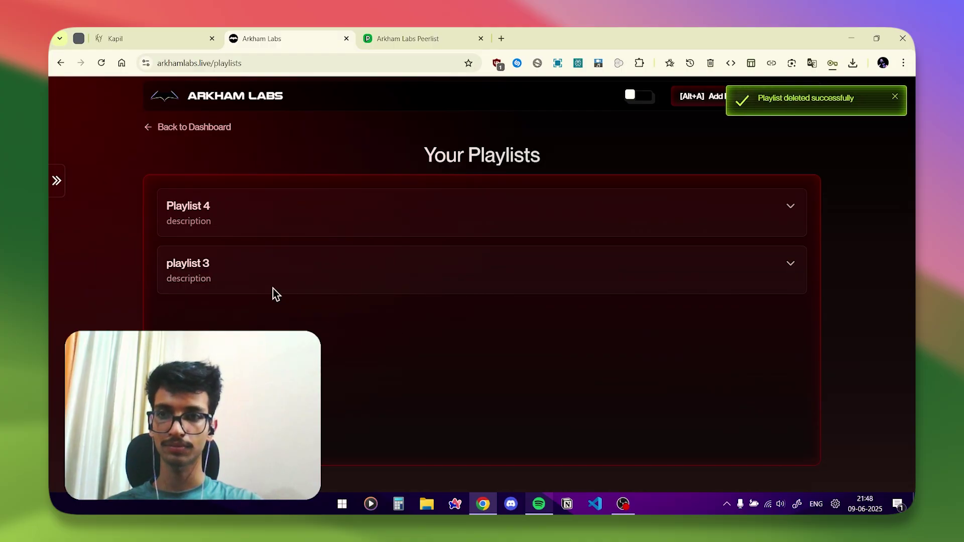
{"action": "left_click", "coordinate": [55, 185]}
{"action": "left_click", "coordinate": [98, 212]}
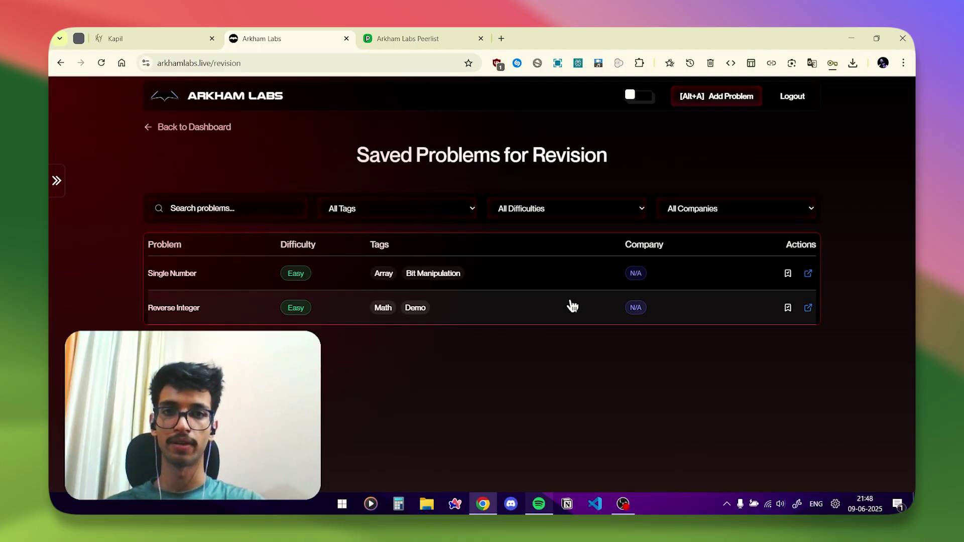
{"action": "mouse_move", "coordinate": [111, 142]}
{"action": "left_click", "coordinate": [206, 127]}
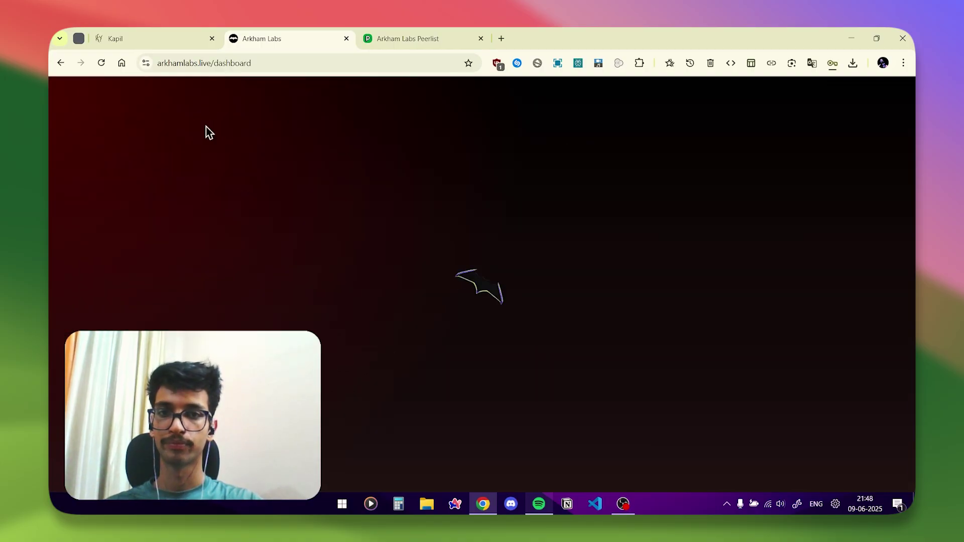